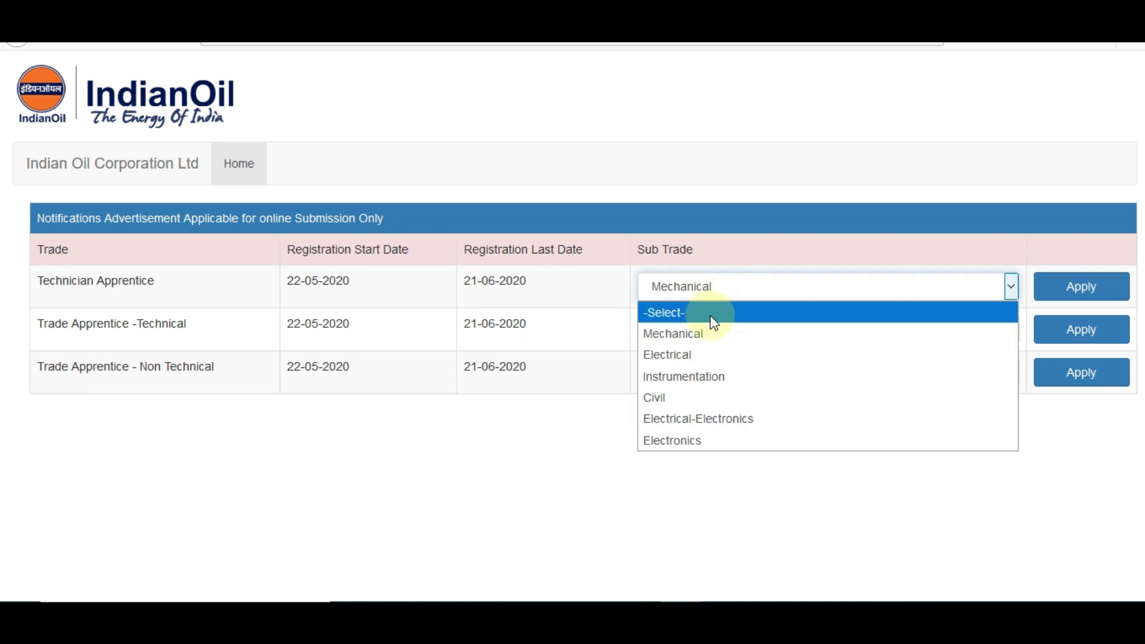
click(686, 331)
click(693, 377)
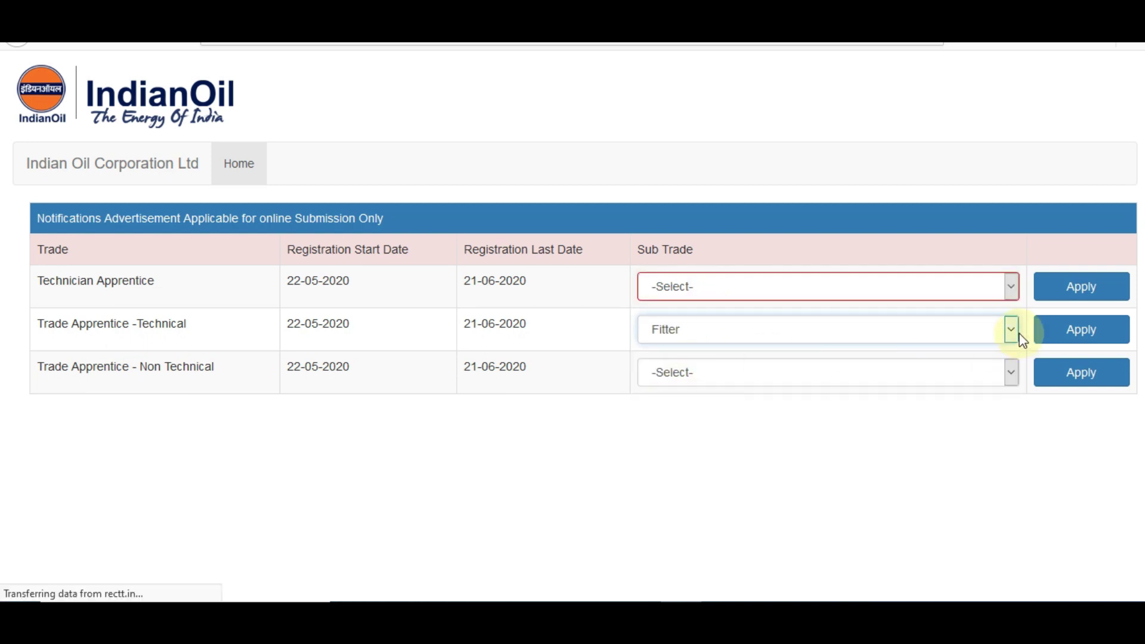
click(1053, 336)
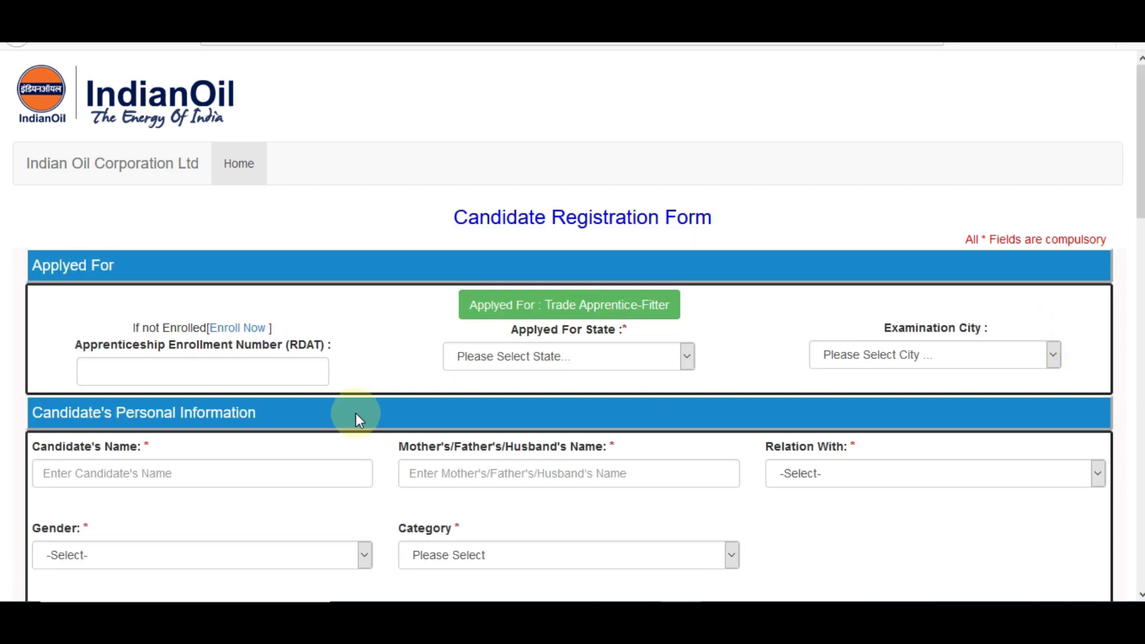
click(242, 330)
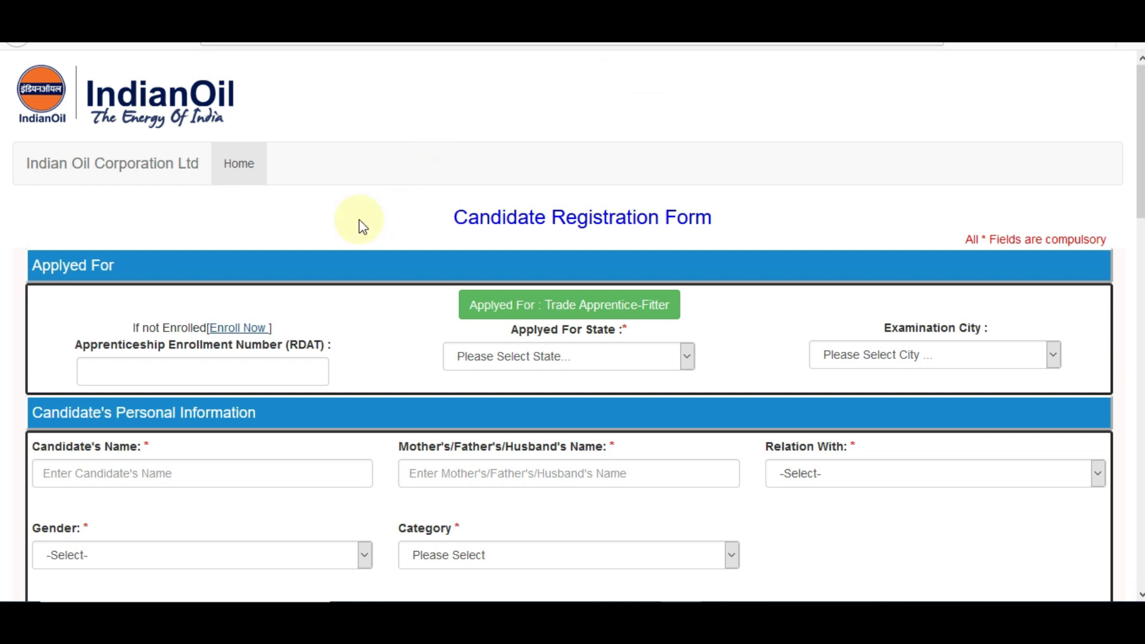
click(245, 379)
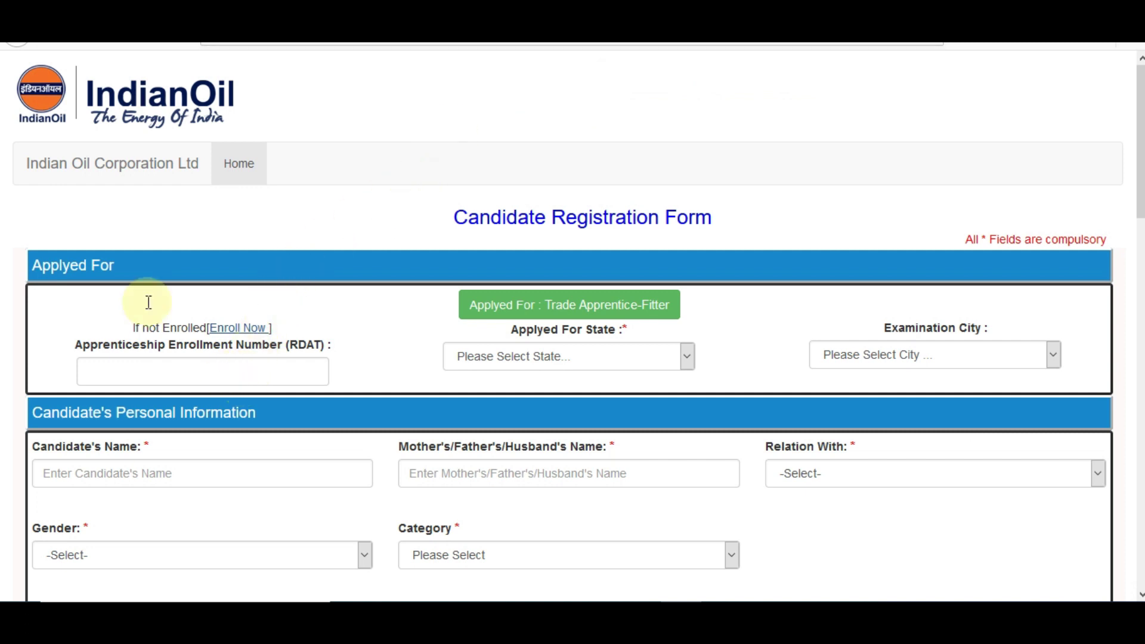
click(24, 45)
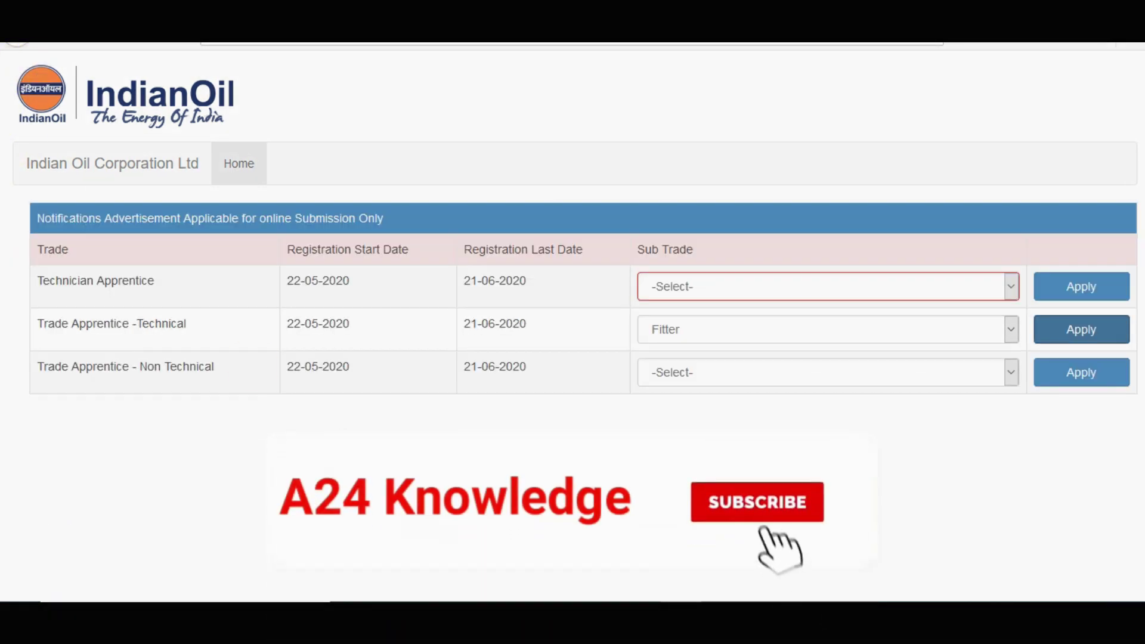
click(725, 385)
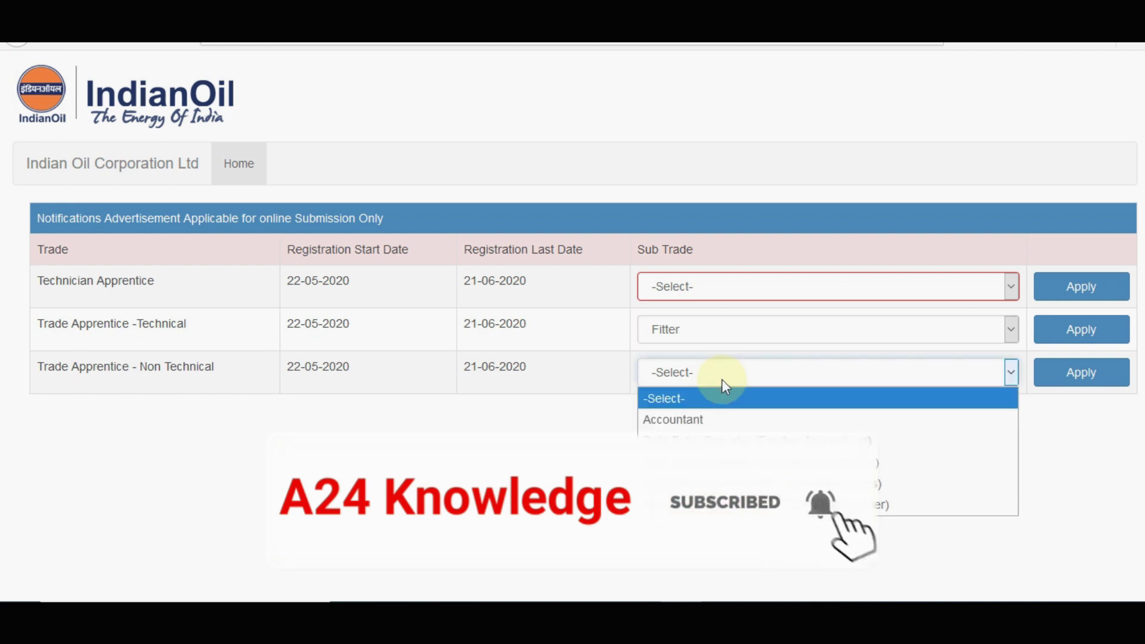
click(686, 393)
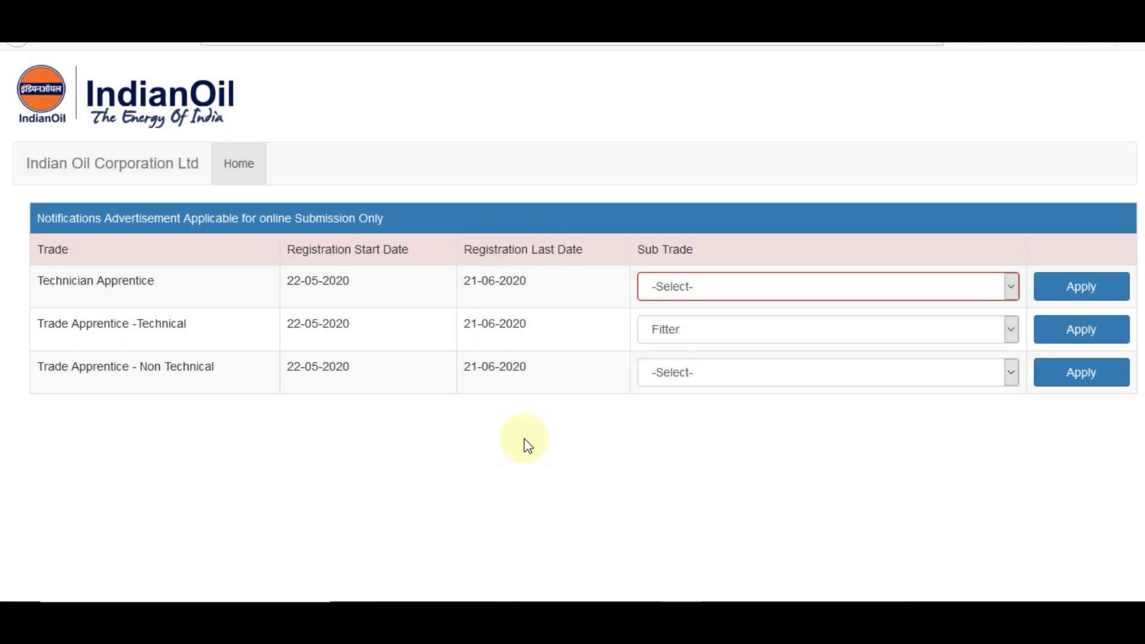
click(710, 290)
click(682, 334)
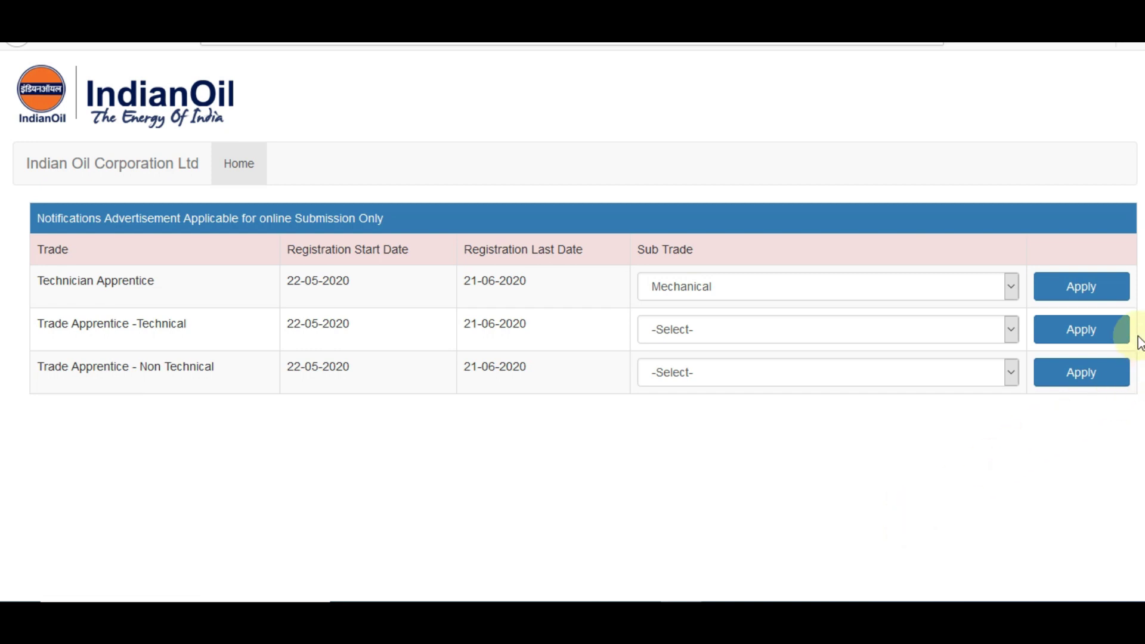
Apply for Technician Apprentice-Mechanical with state Maharashtra and examination city MUMBAI.
click(1081, 293)
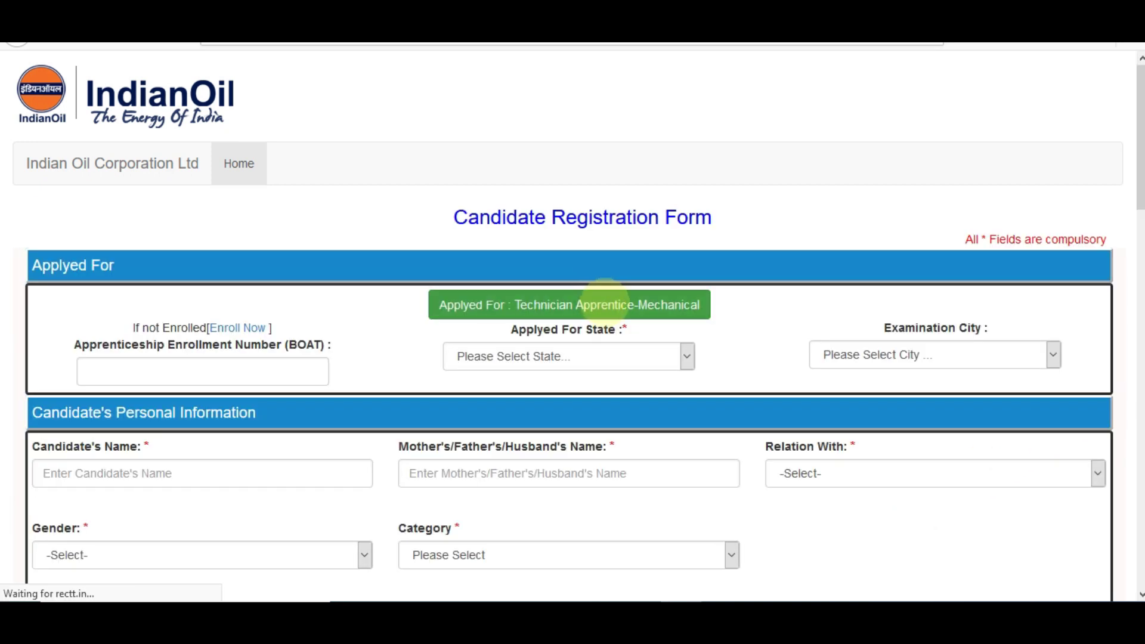
click(263, 371)
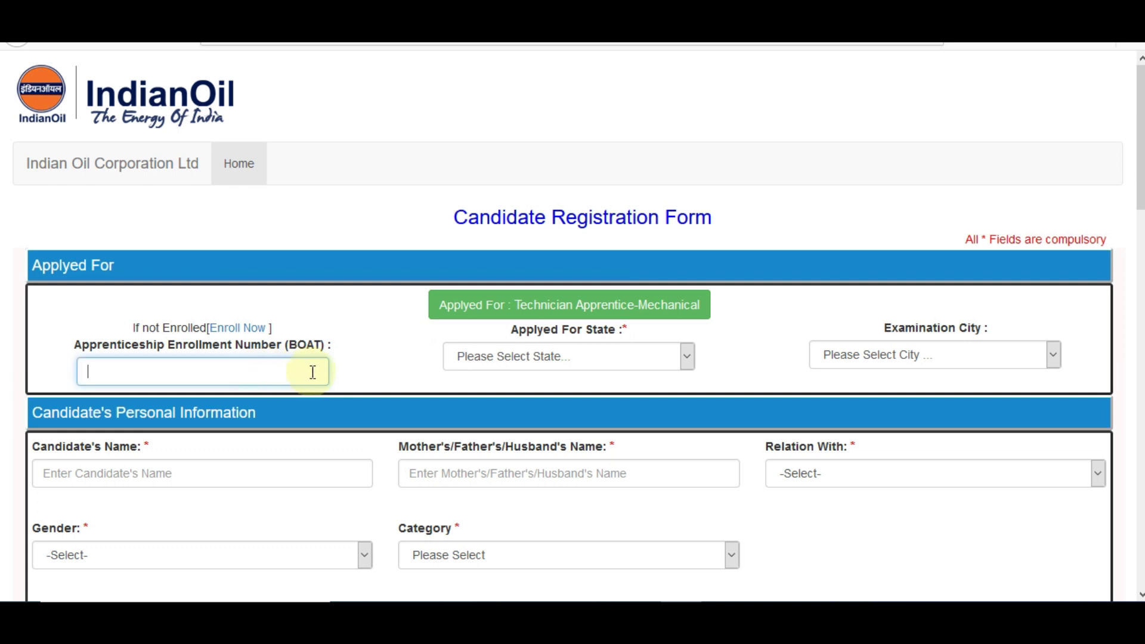
click(511, 368)
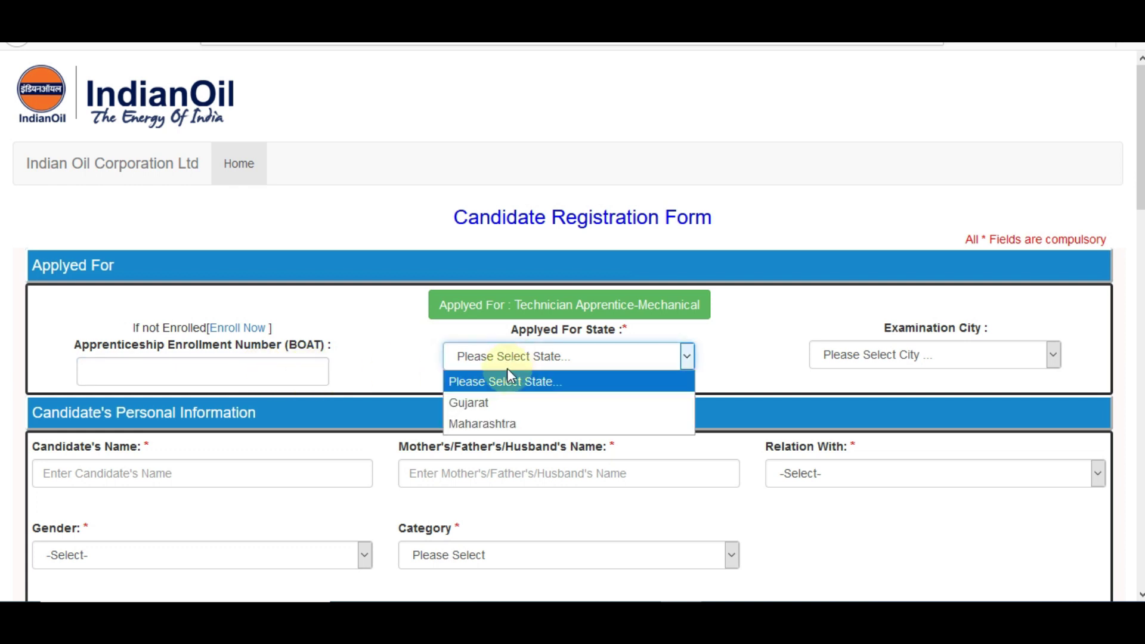
click(510, 421)
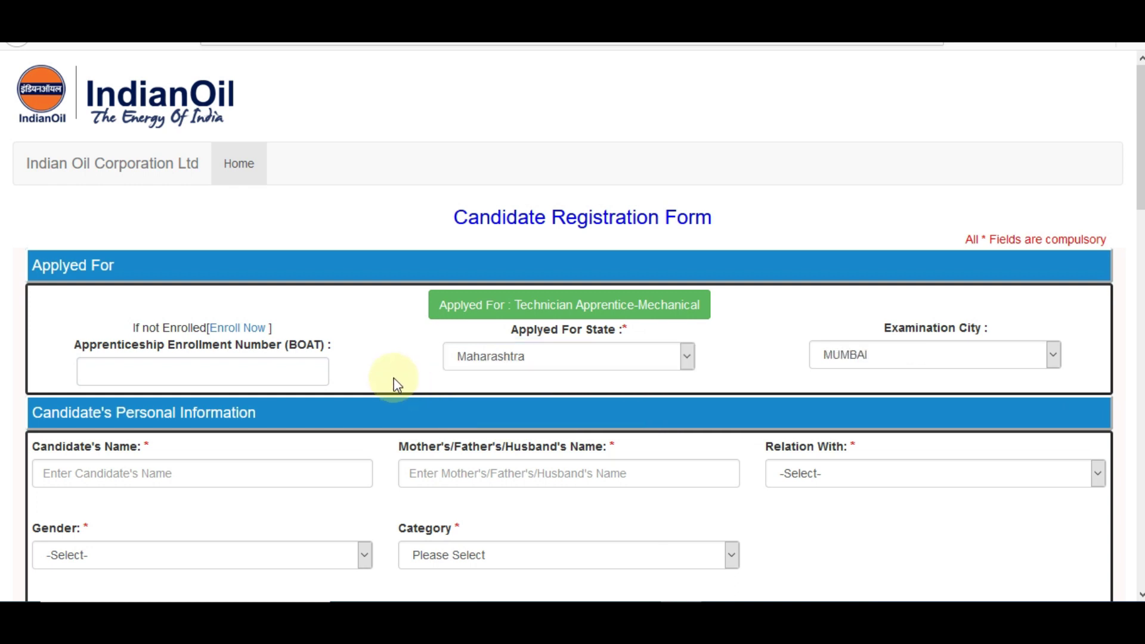
click(854, 355)
click(882, 379)
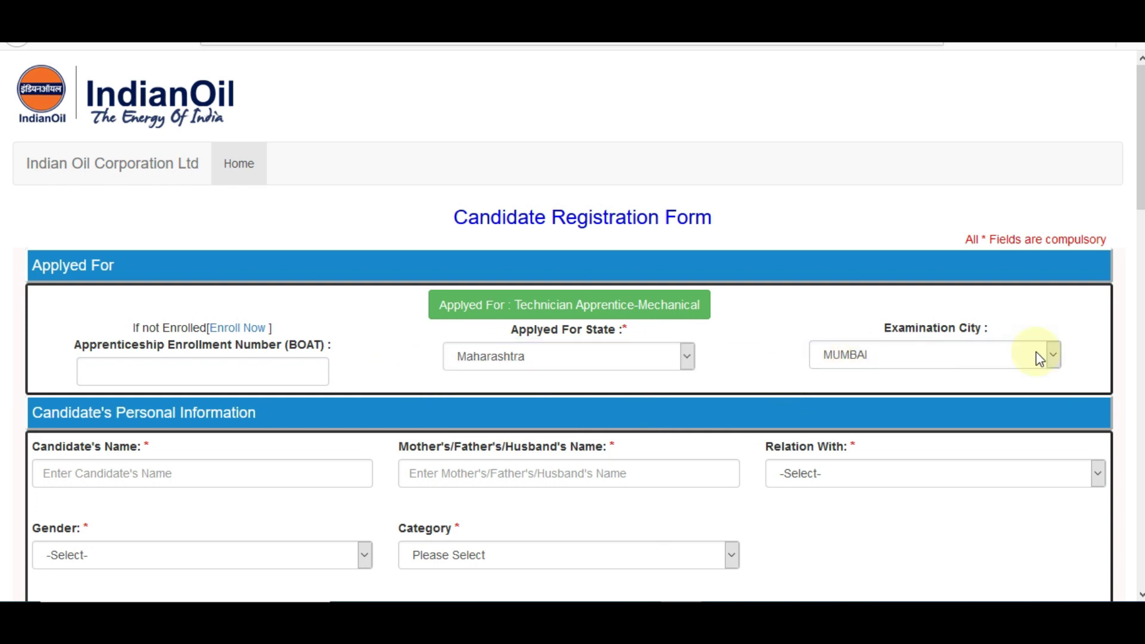
scroll(908, 369, down, 4)
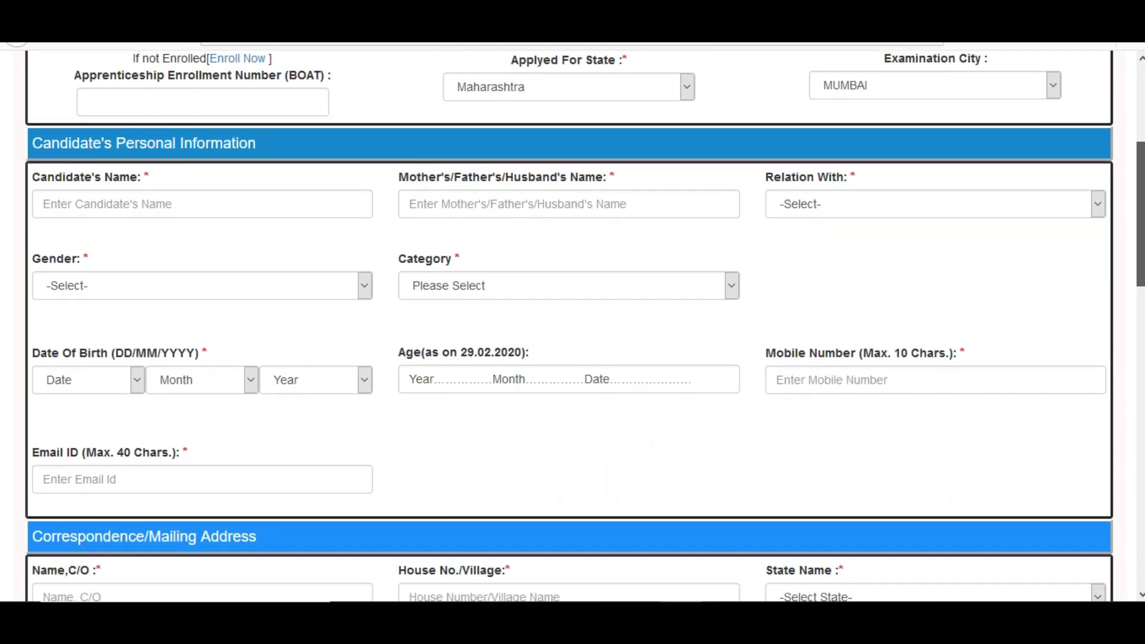
Enter the candidate's name and father's name, with relation Father and gender Male.
click(195, 212)
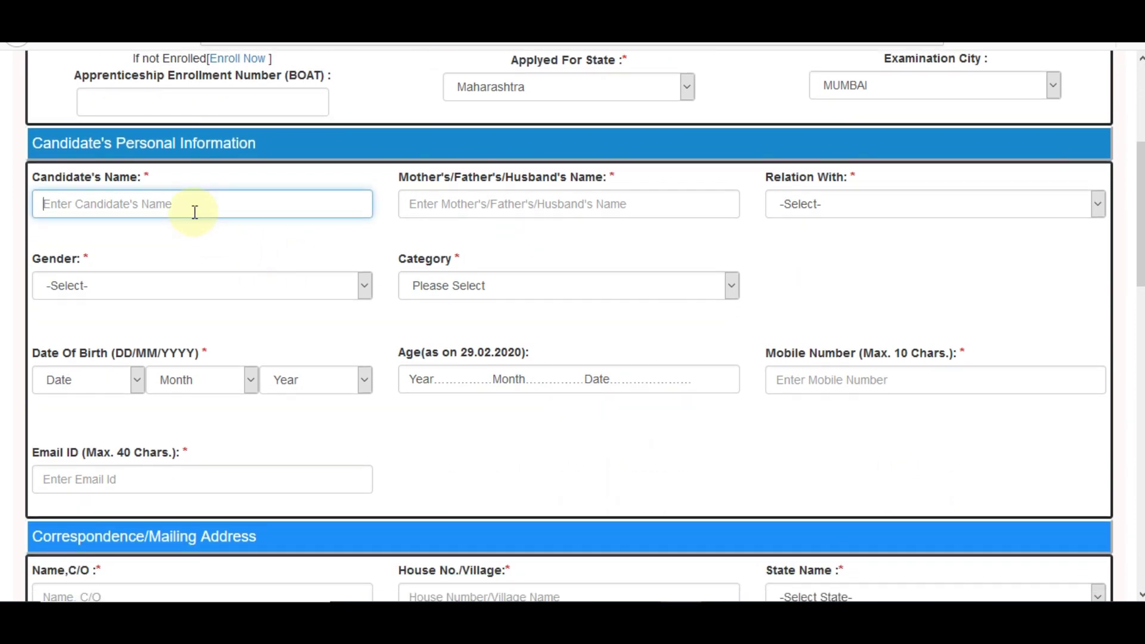
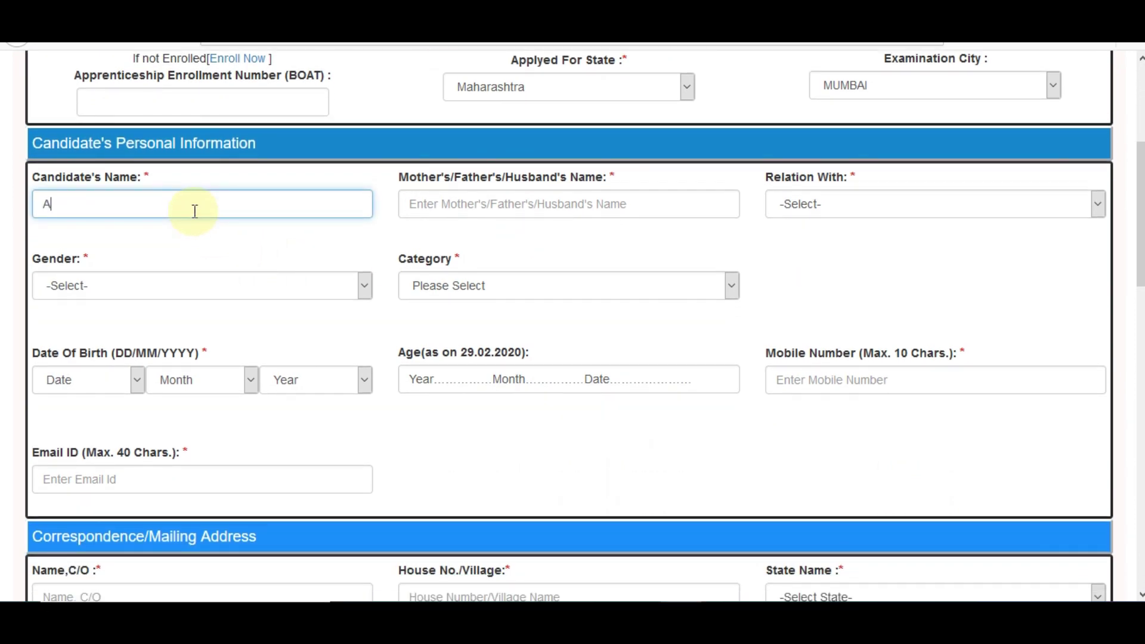
click(469, 205)
text(DILIP)
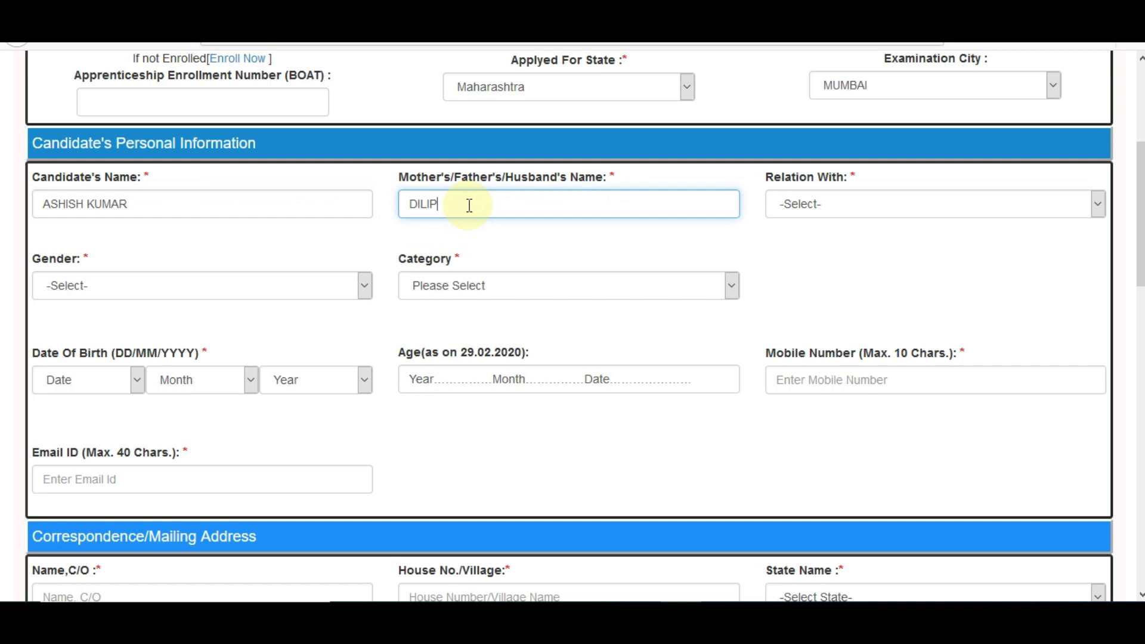
click(838, 214)
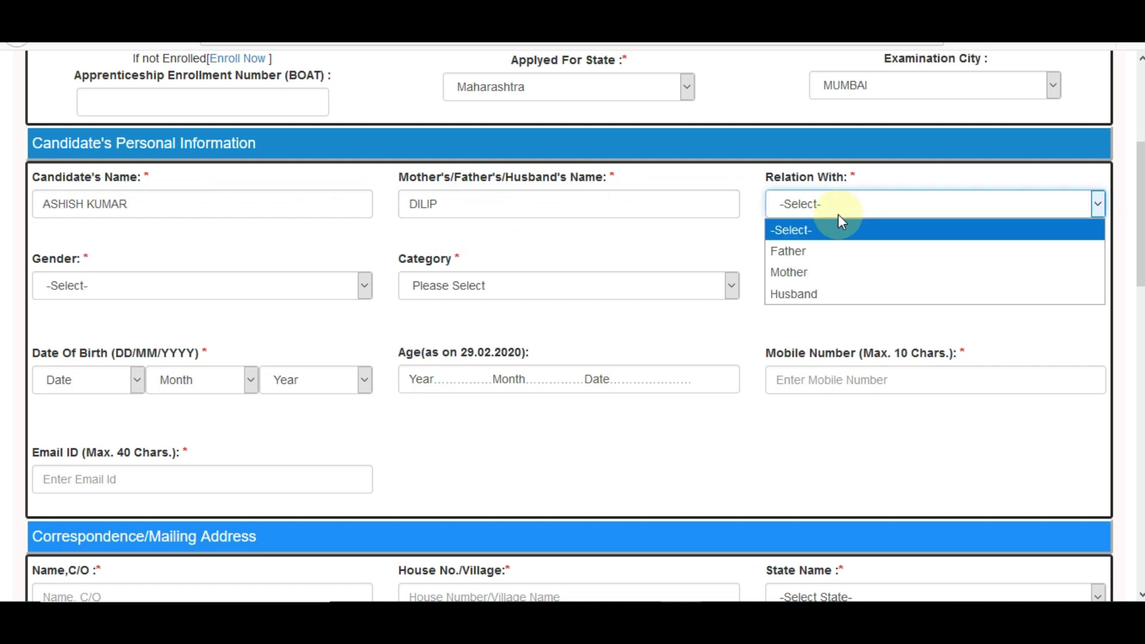
click(817, 264)
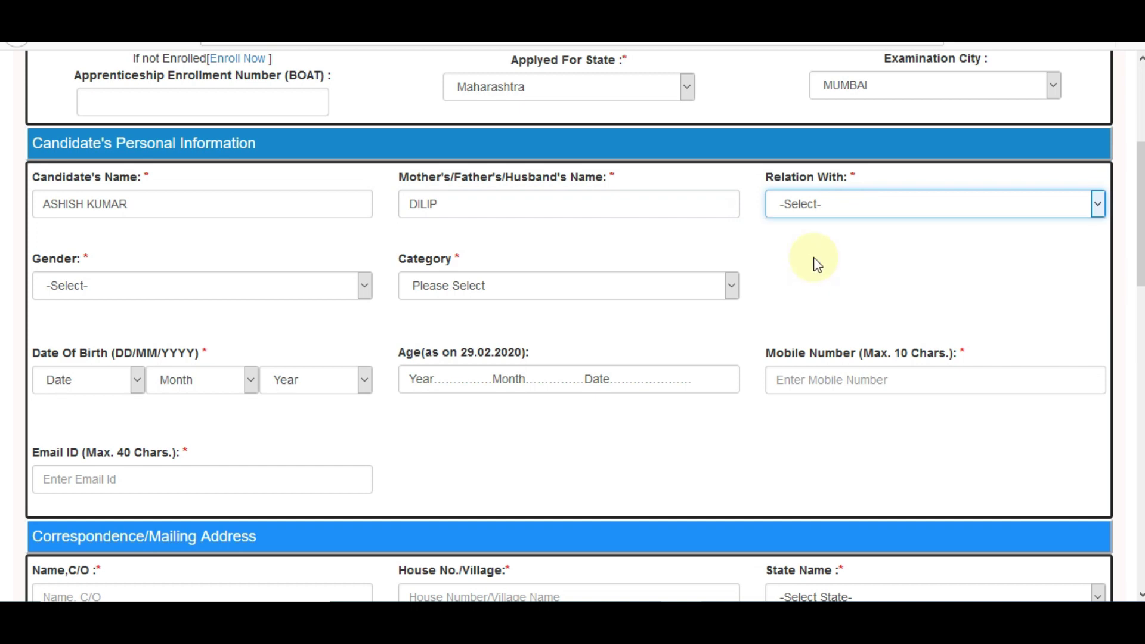
click(181, 292)
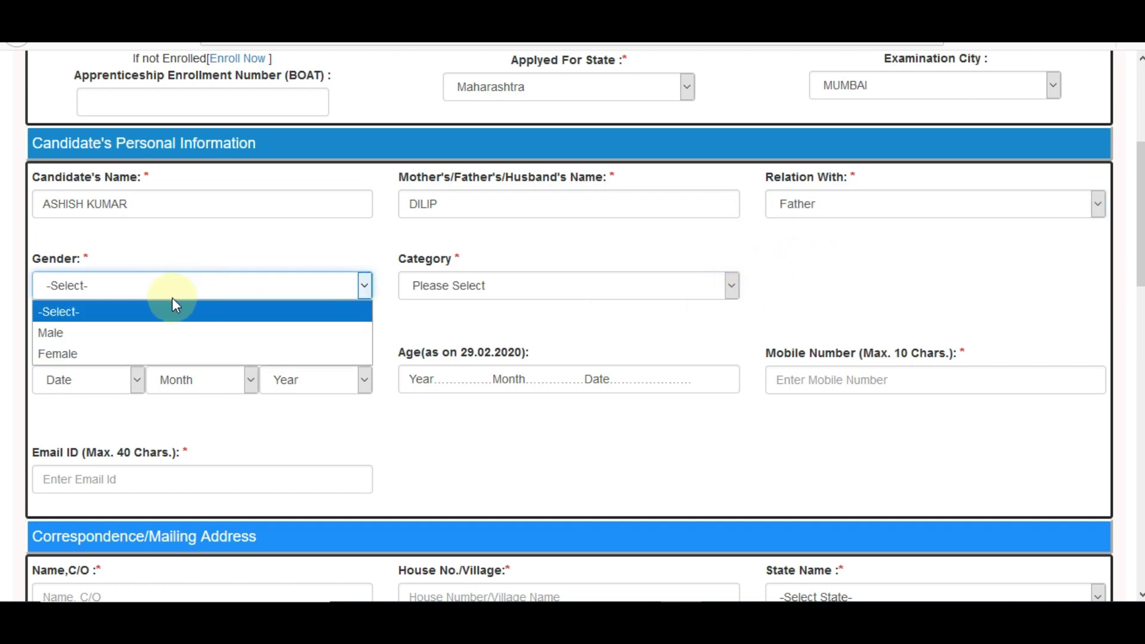
click(149, 333)
Set the candidate category to UR after trying EWS and SC.
click(505, 287)
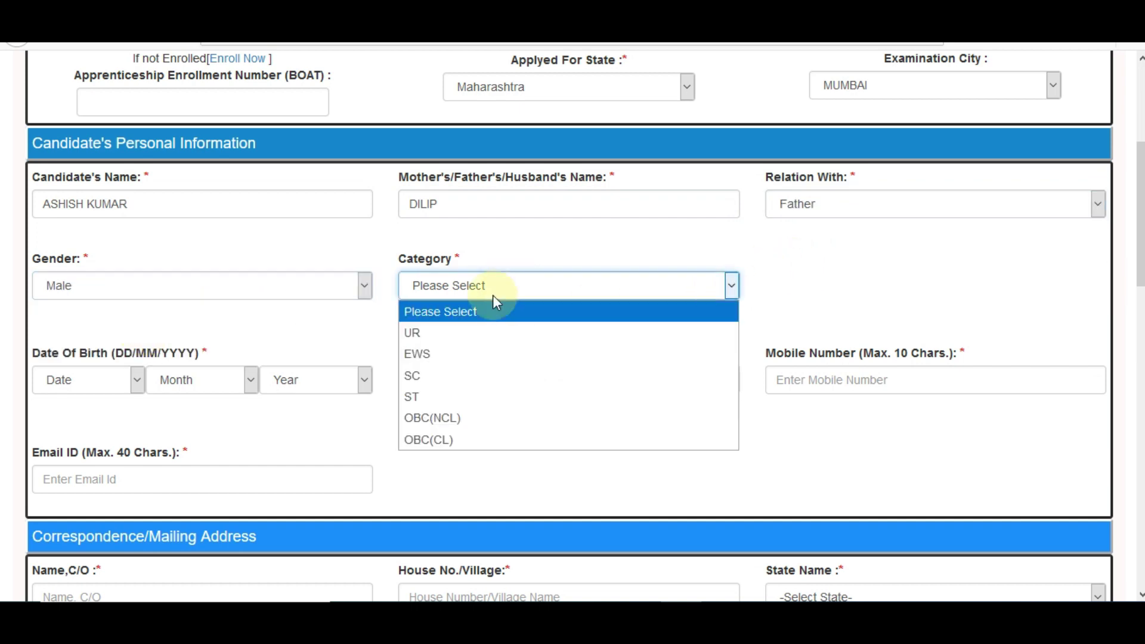
click(465, 331)
click(477, 287)
click(441, 355)
click(471, 291)
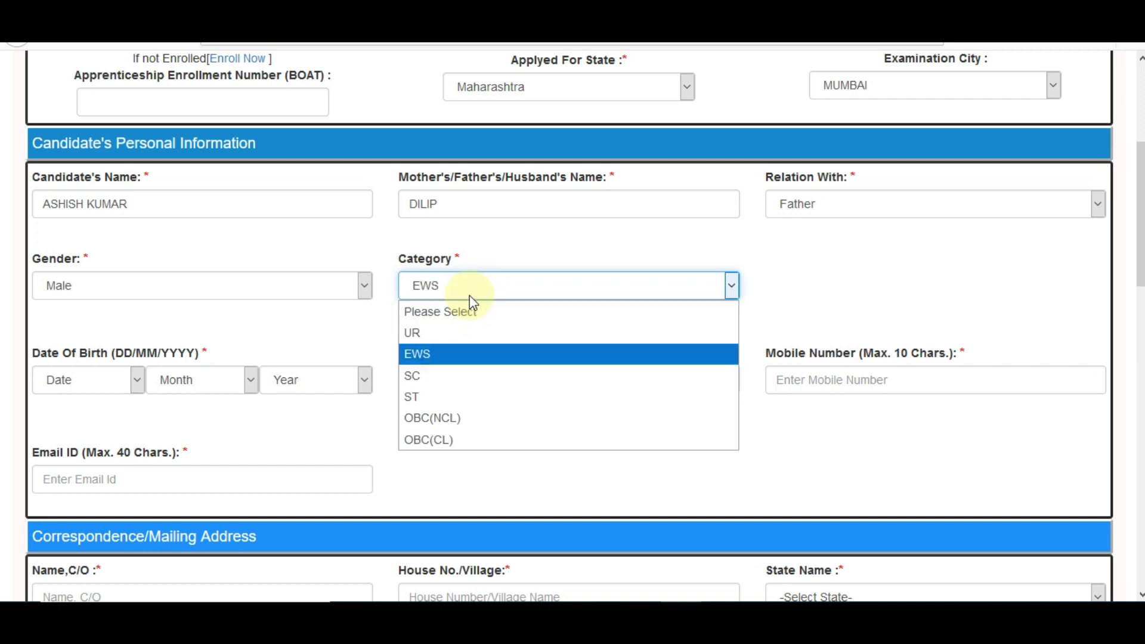
click(440, 376)
click(482, 287)
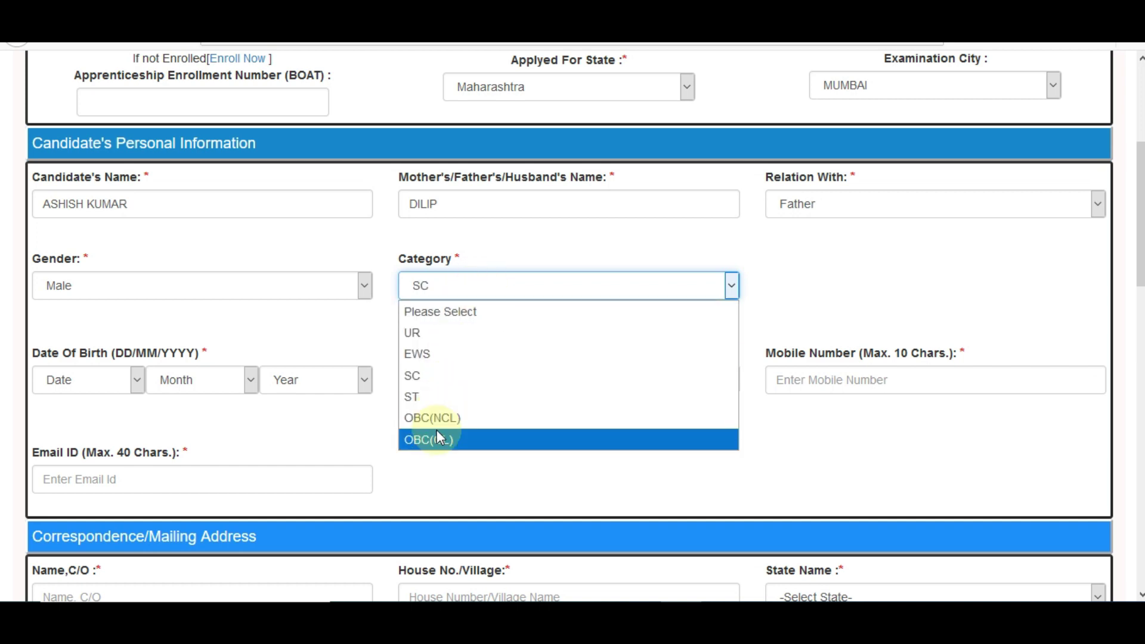
click(439, 333)
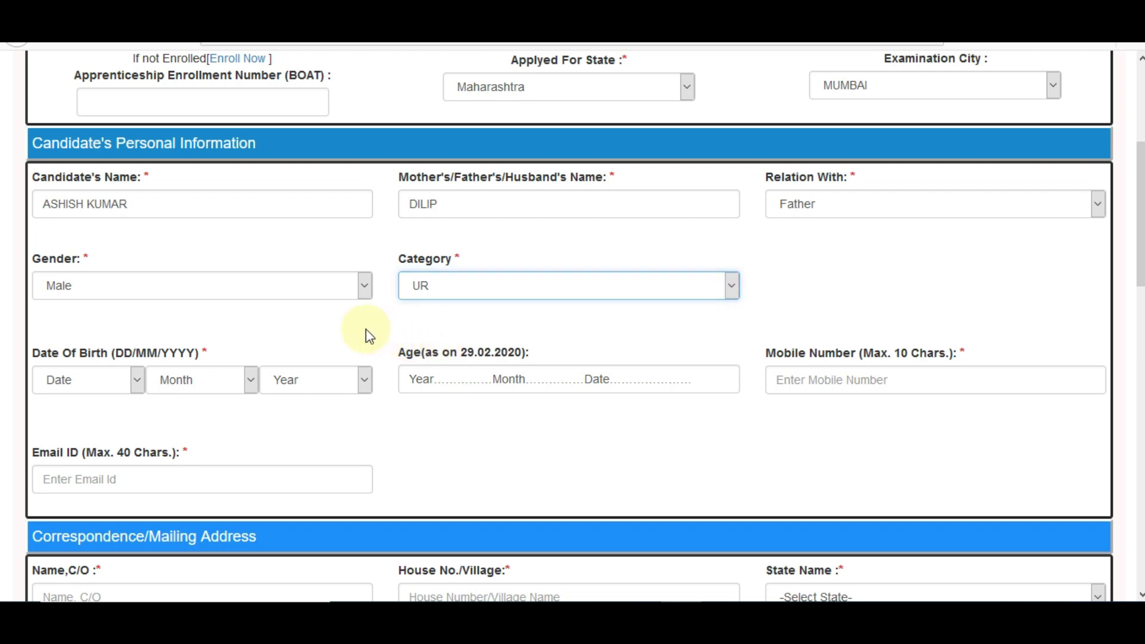
click(101, 385)
click(60, 318)
click(180, 373)
click(179, 247)
click(276, 378)
key(2)
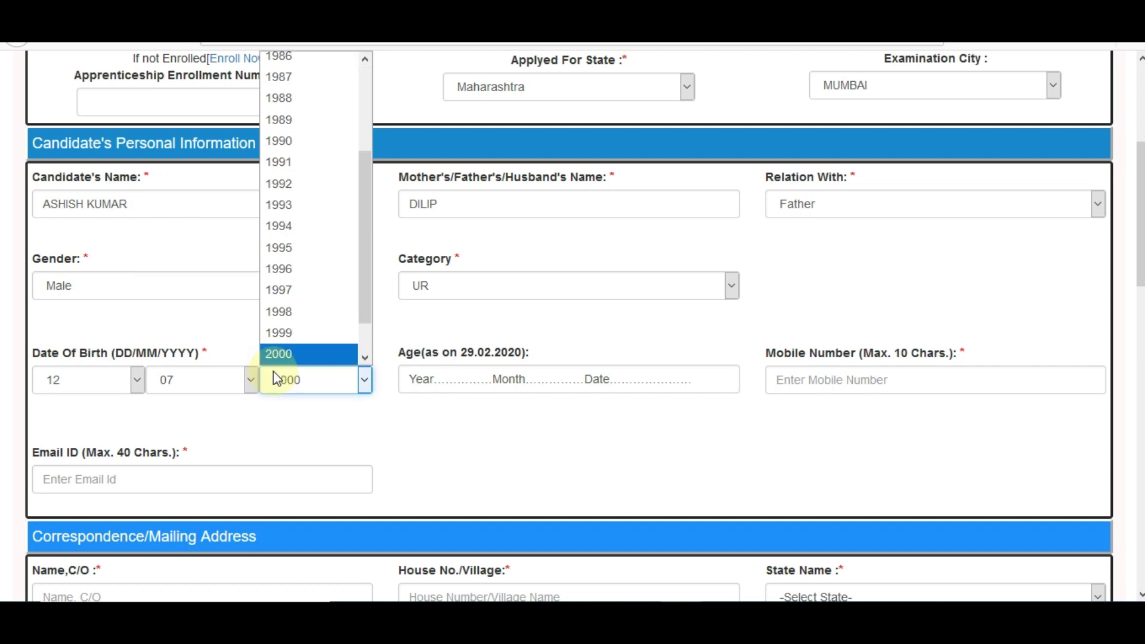
click(278, 353)
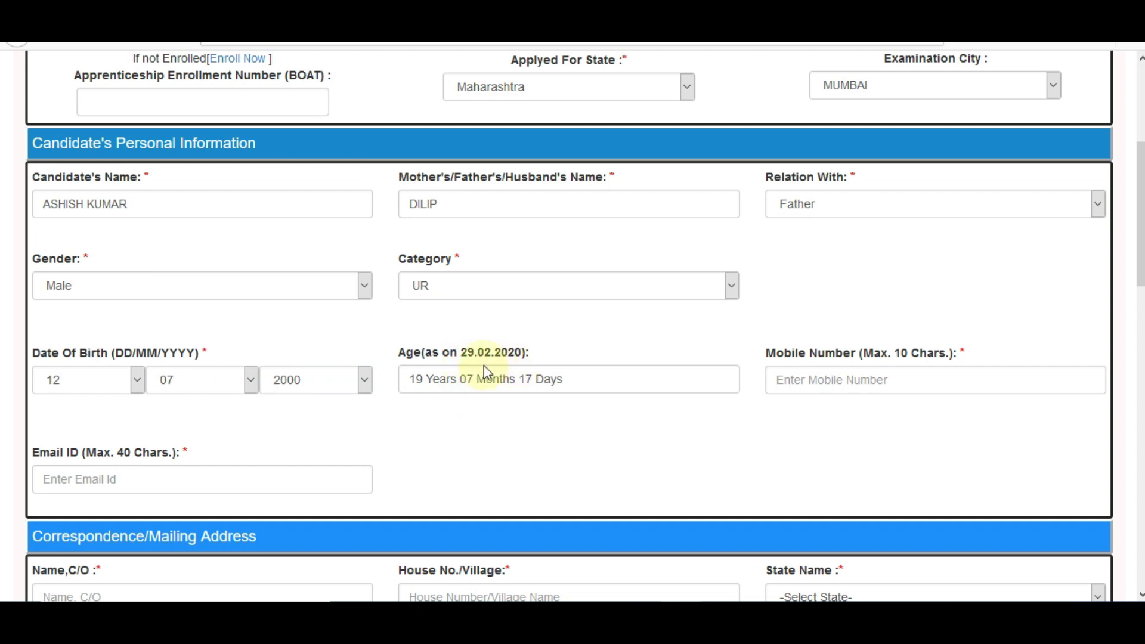
Enter the candidate's ten-digit mobile number, accepting the autocomplete suggestion.
click(837, 382)
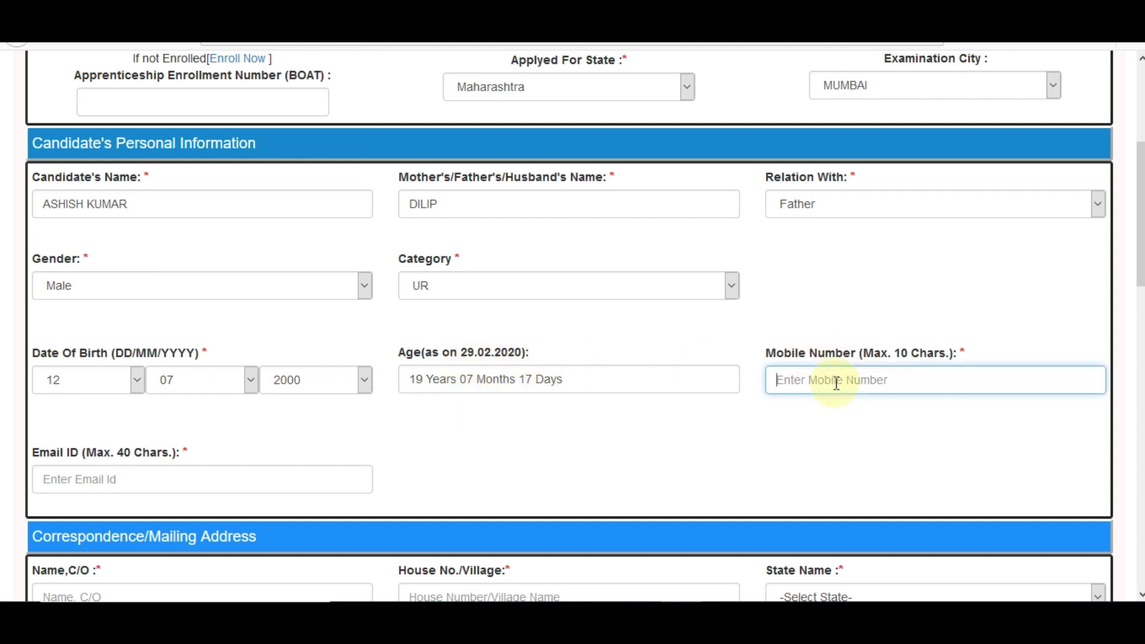
text(9999999)
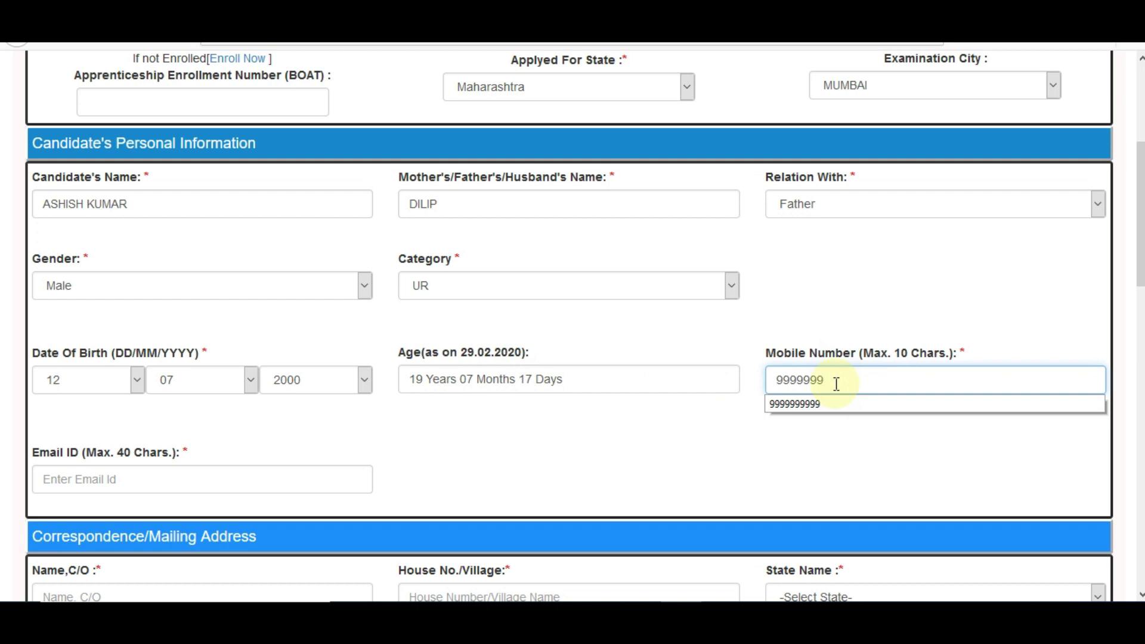
click(819, 405)
Fill in the candidate's e-mail address and move to the correspondence Name, C/O field.
click(95, 477)
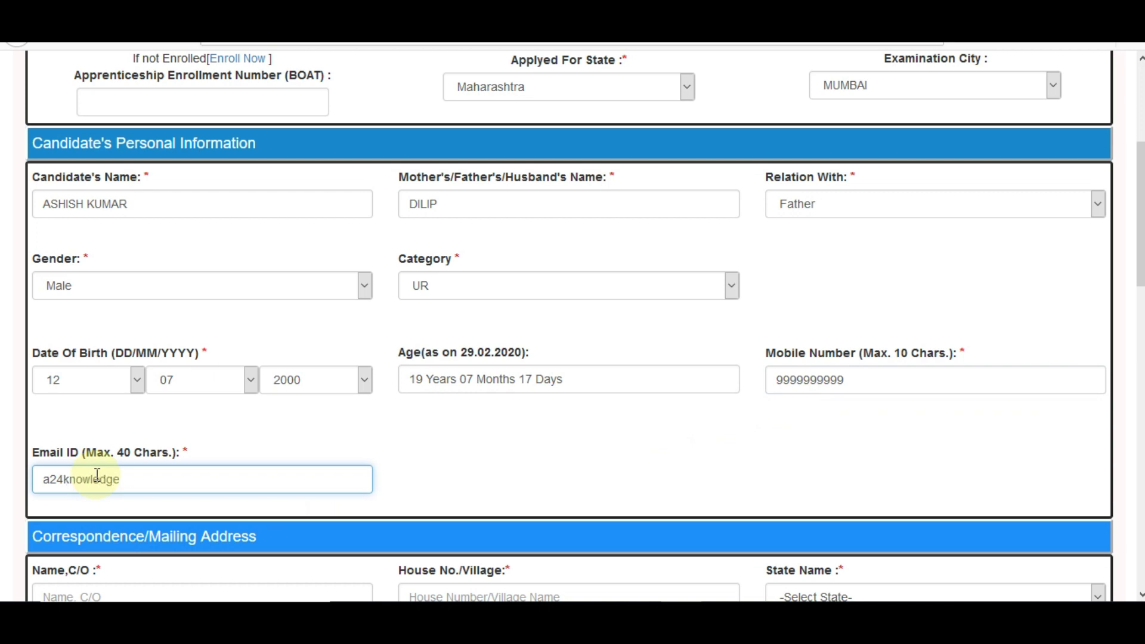
click(625, 508)
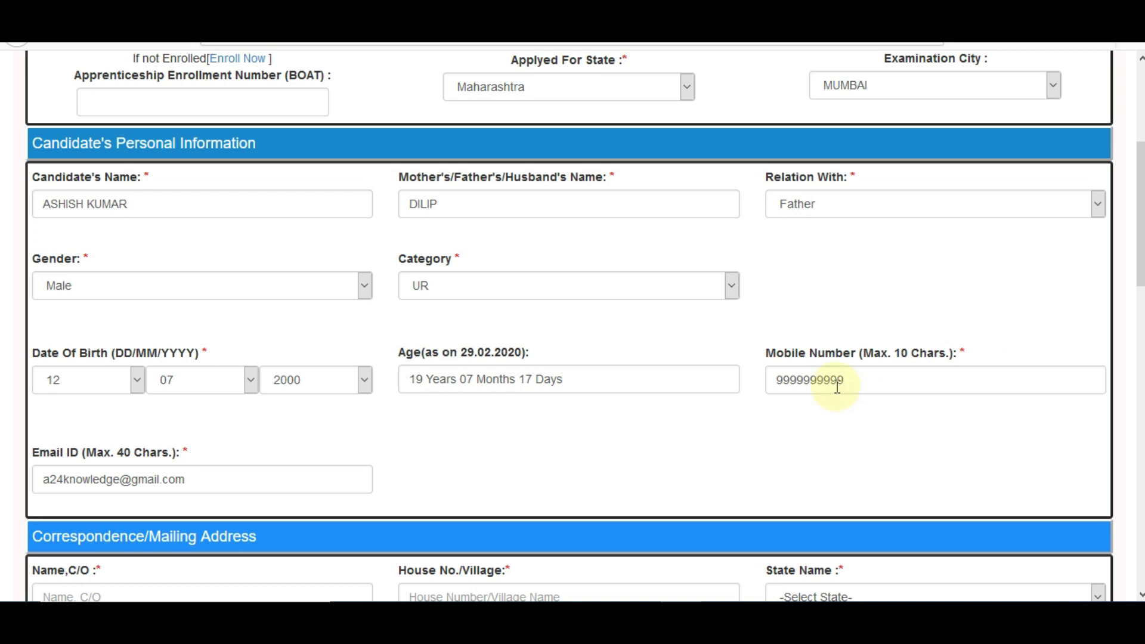
scroll(837, 387, down, 3)
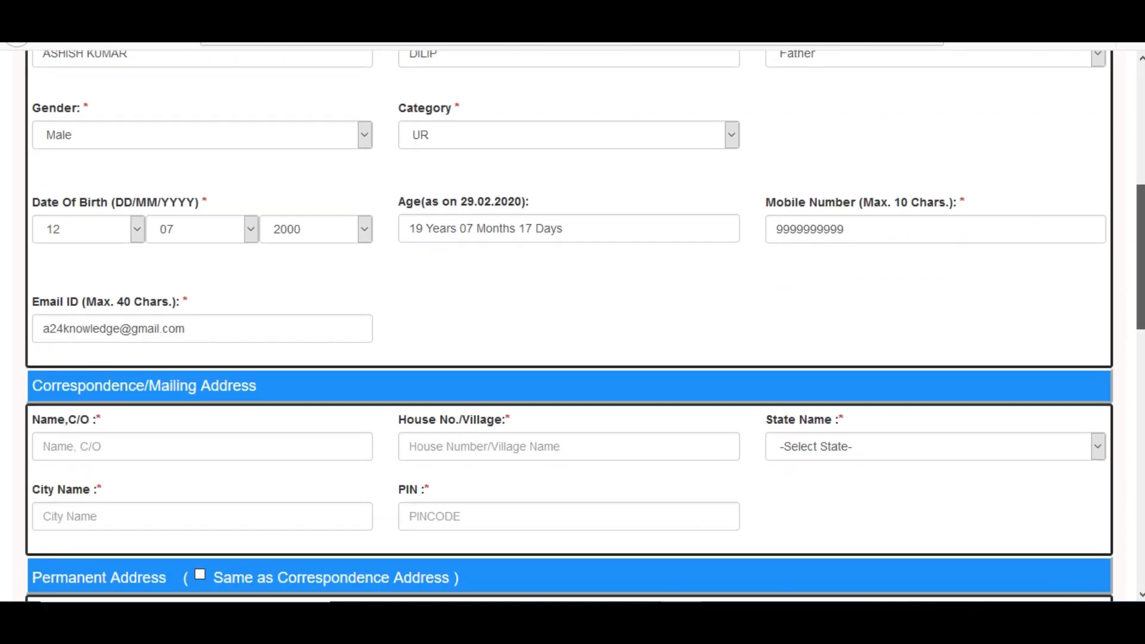
scroll(1139, 319, down, 2)
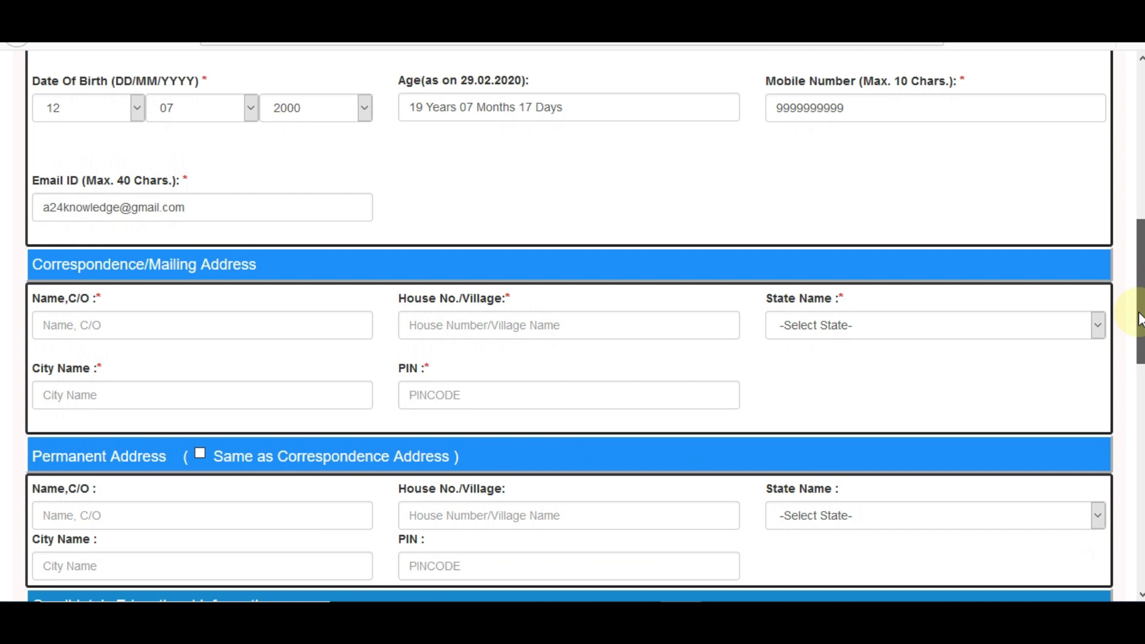
click(89, 335)
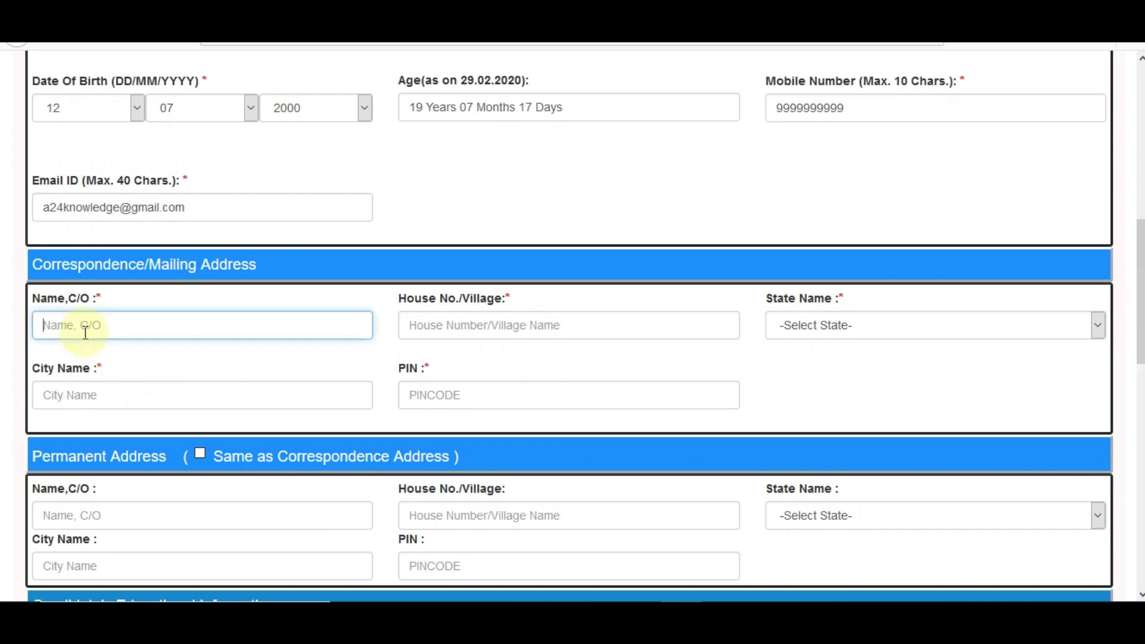
Enter the correspondence name/C/O and choose RAJASTHAN as the correspondence state.
mouse_move(1137, 316)
mouse_down()
mouse_move(1133, 185)
mouse_move(1131, 320)
mouse_up()
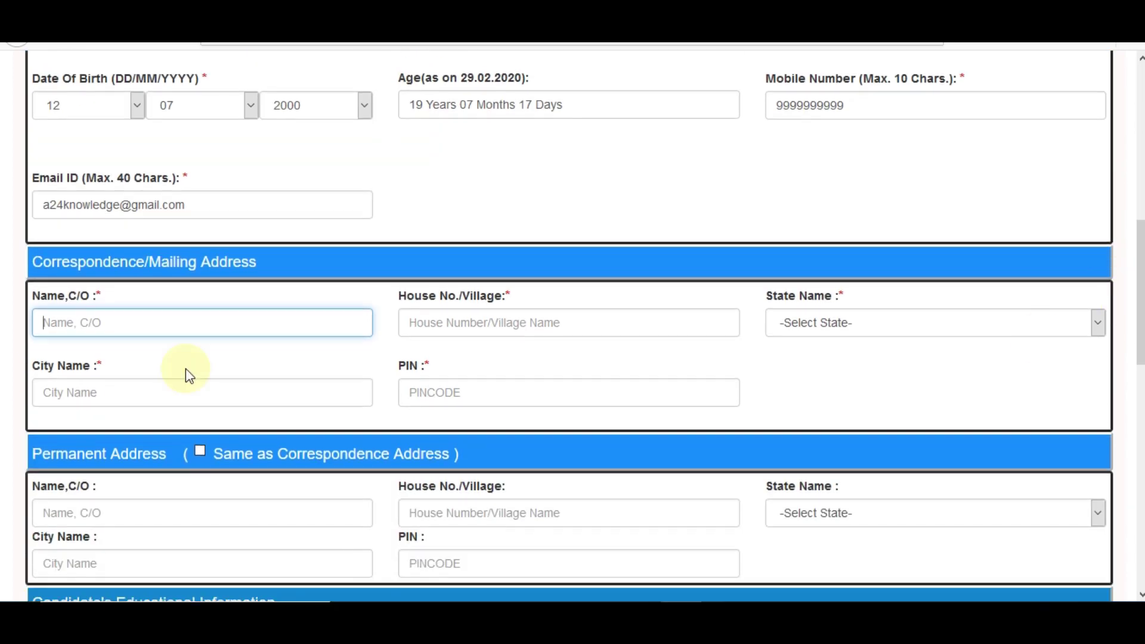
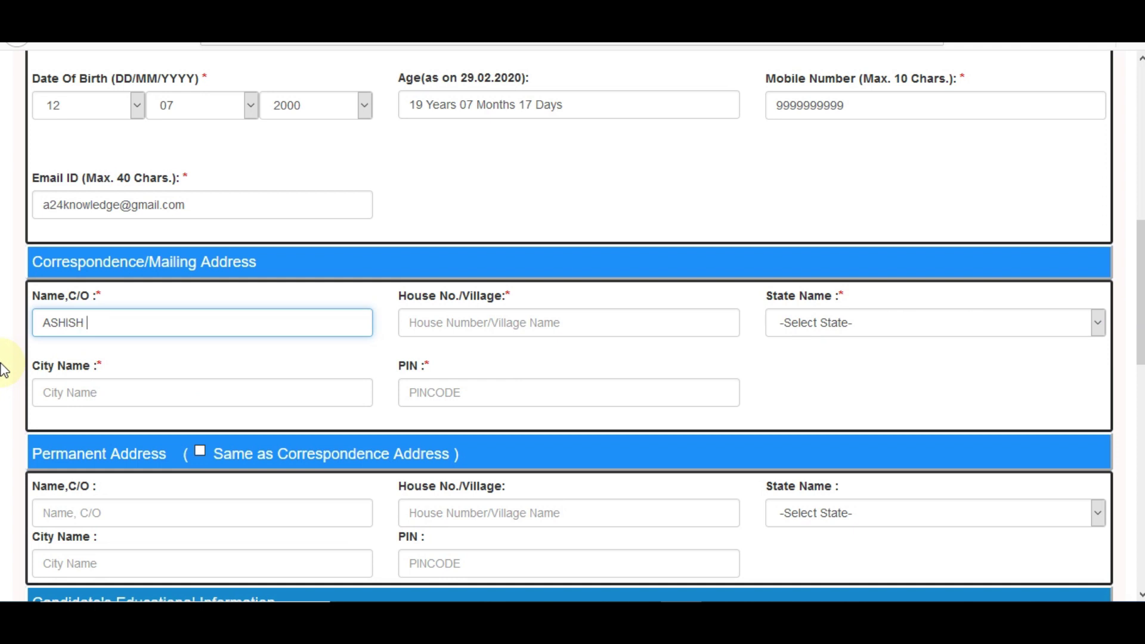
scroll(963, 544, up, 5)
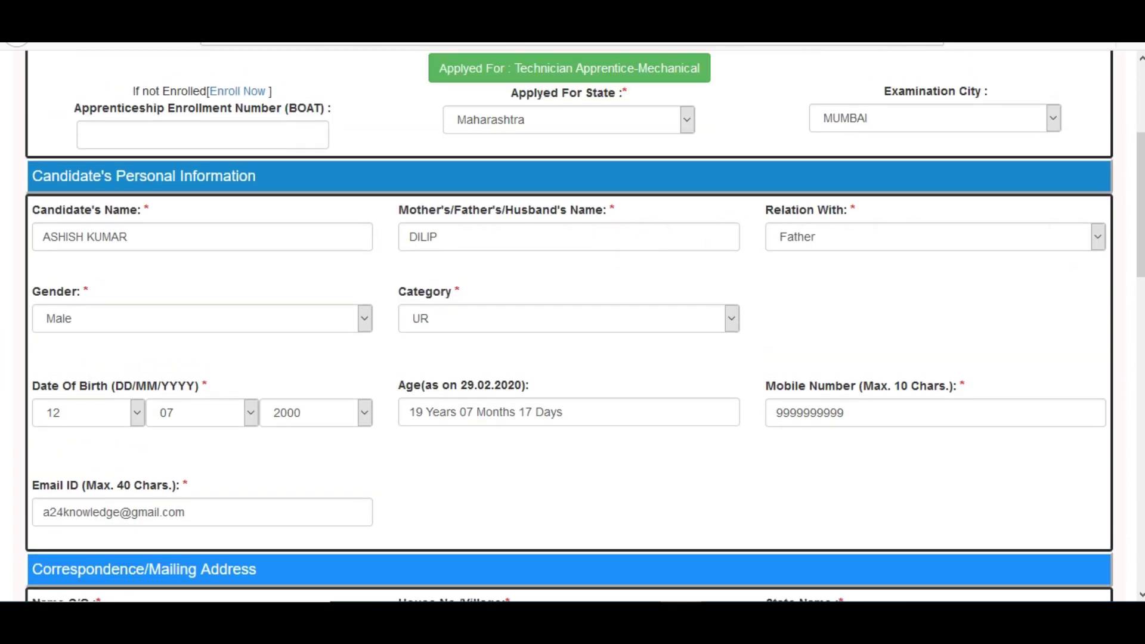
scroll(362, 351, down, 8)
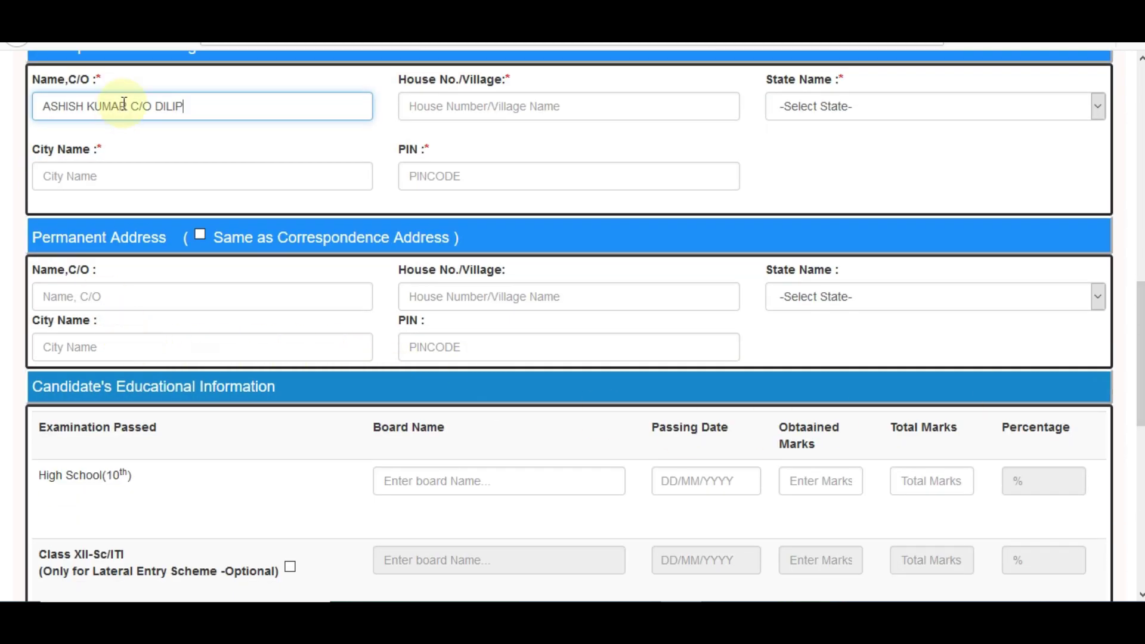
click(428, 105)
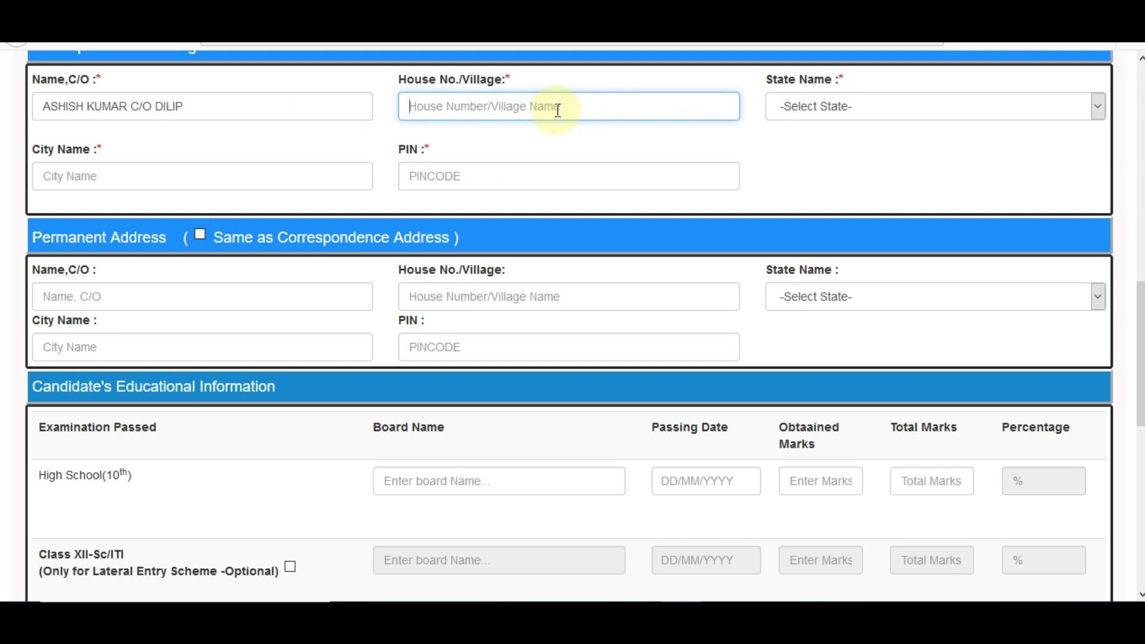
click(785, 112)
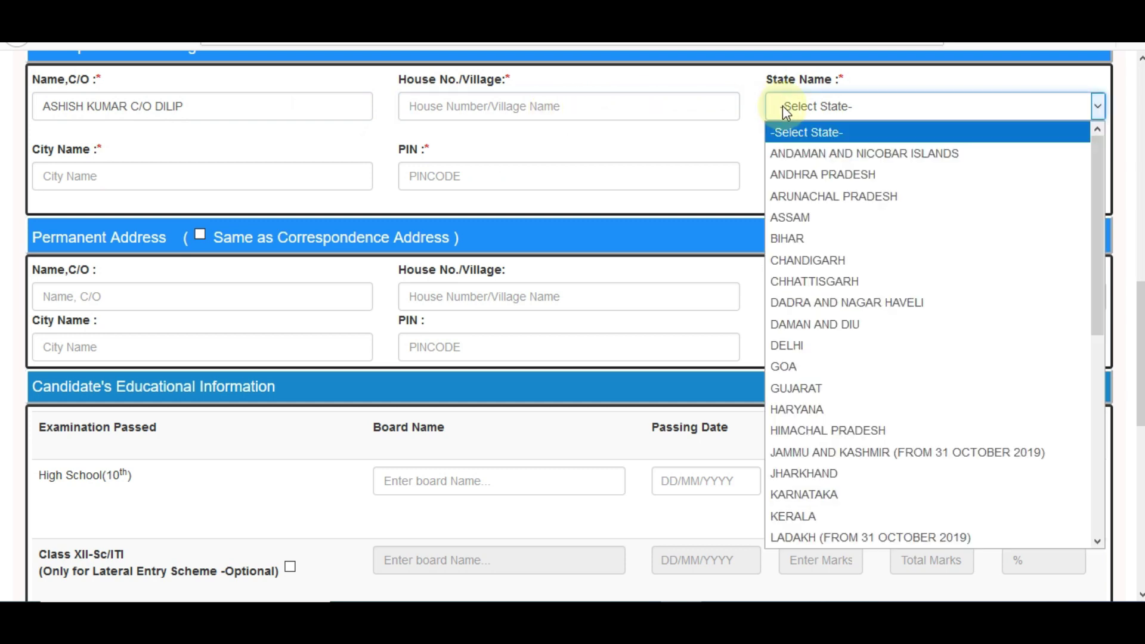
key(r)
click(828, 543)
Add city ALWAR, the PIN code and house number, and copy them to the permanent address.
click(144, 176)
text(ALWAR)
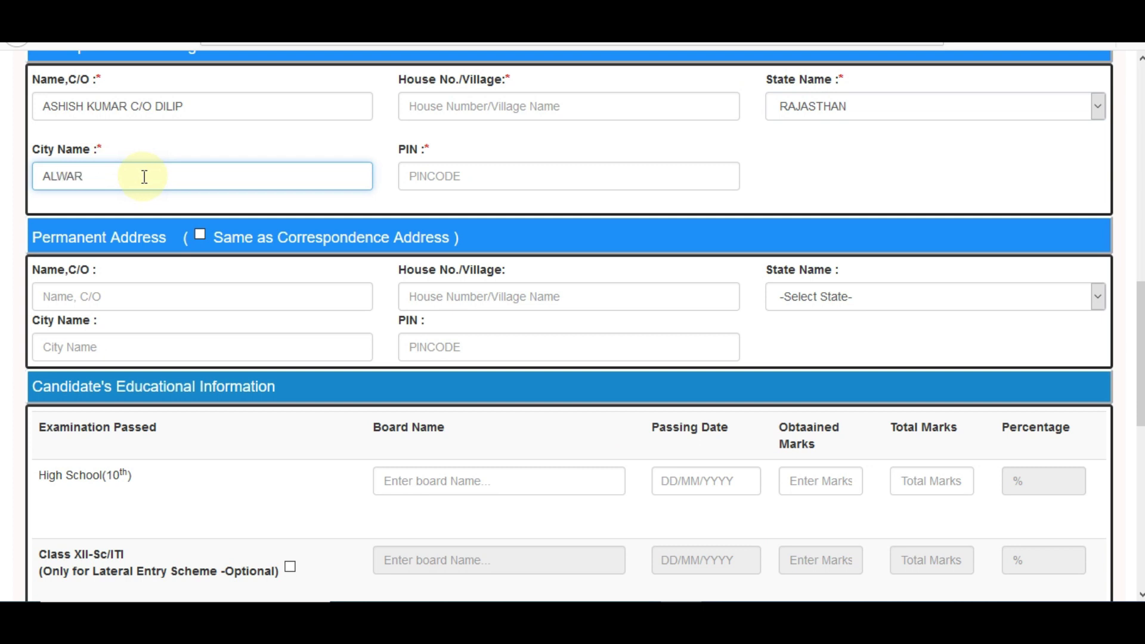
click(494, 178)
text(301001)
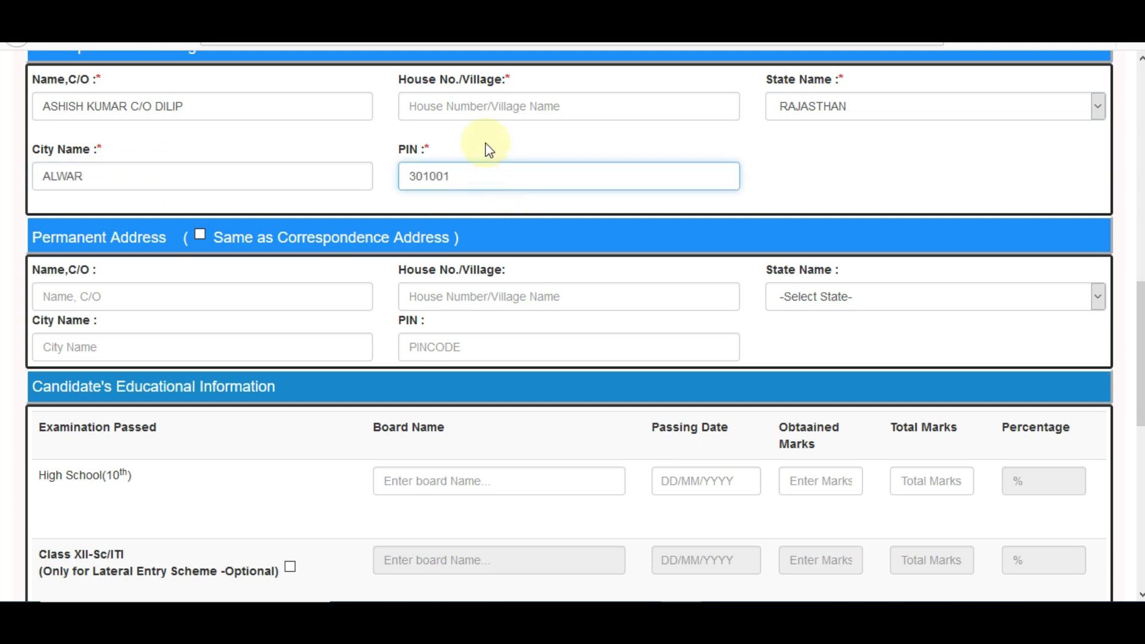
click(477, 109)
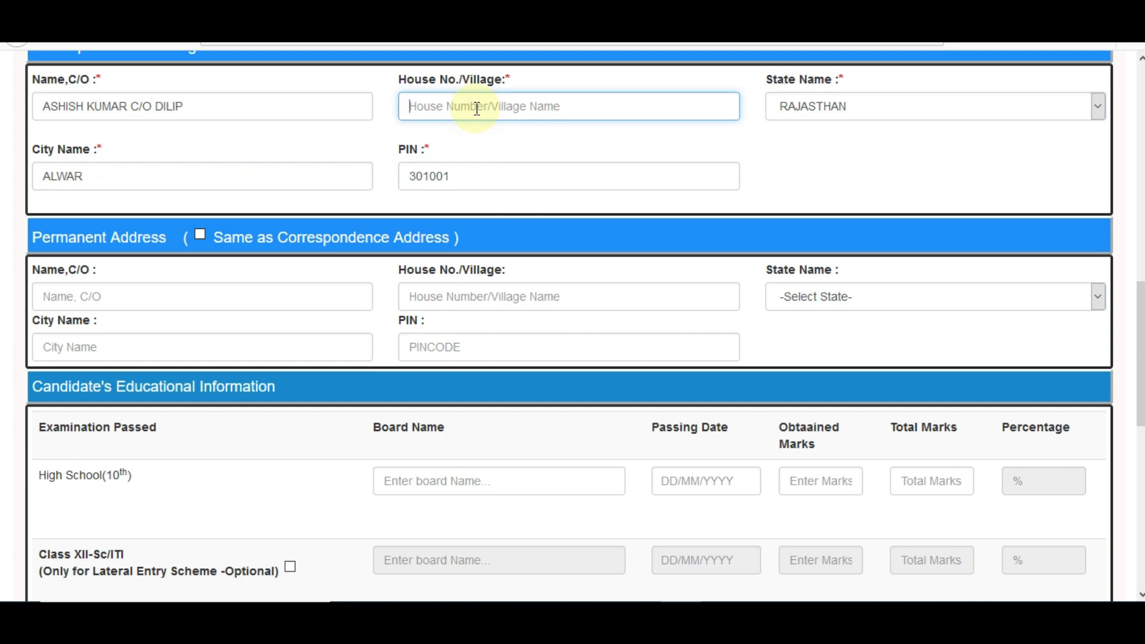
text(11)
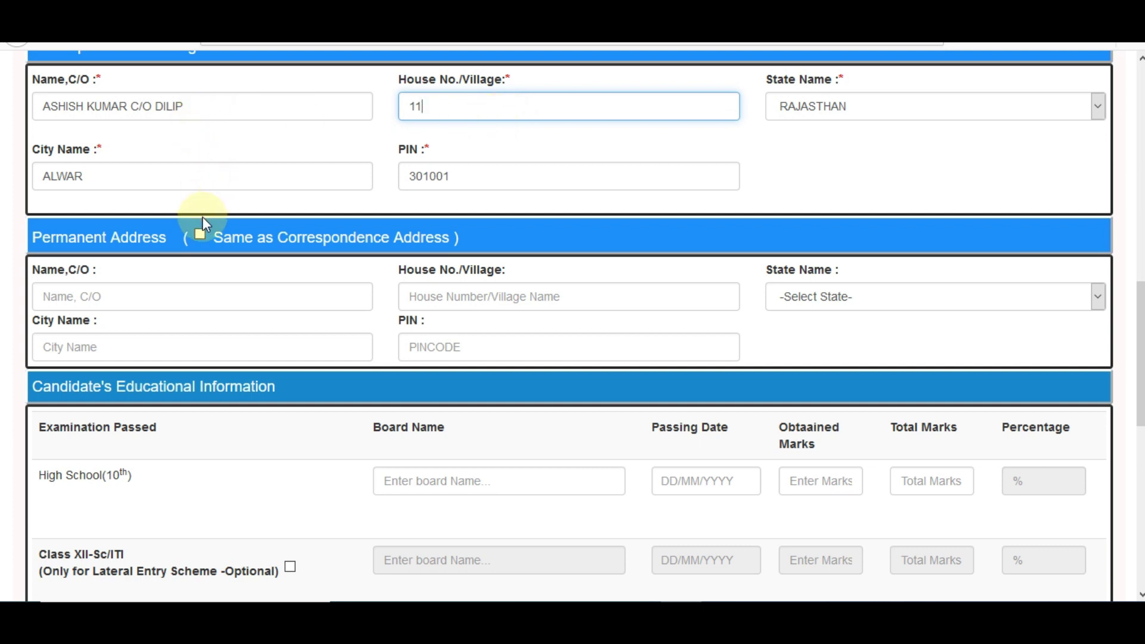
click(199, 236)
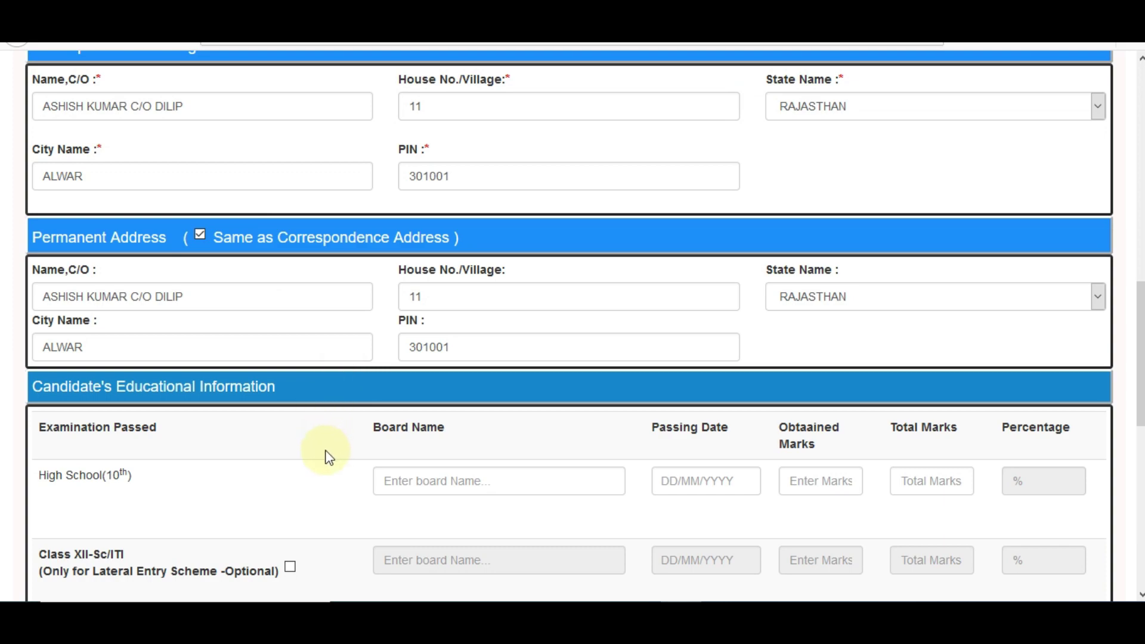
Enter High School board BSER with passing date 12/06/2012.
scroll(329, 458, down, 5)
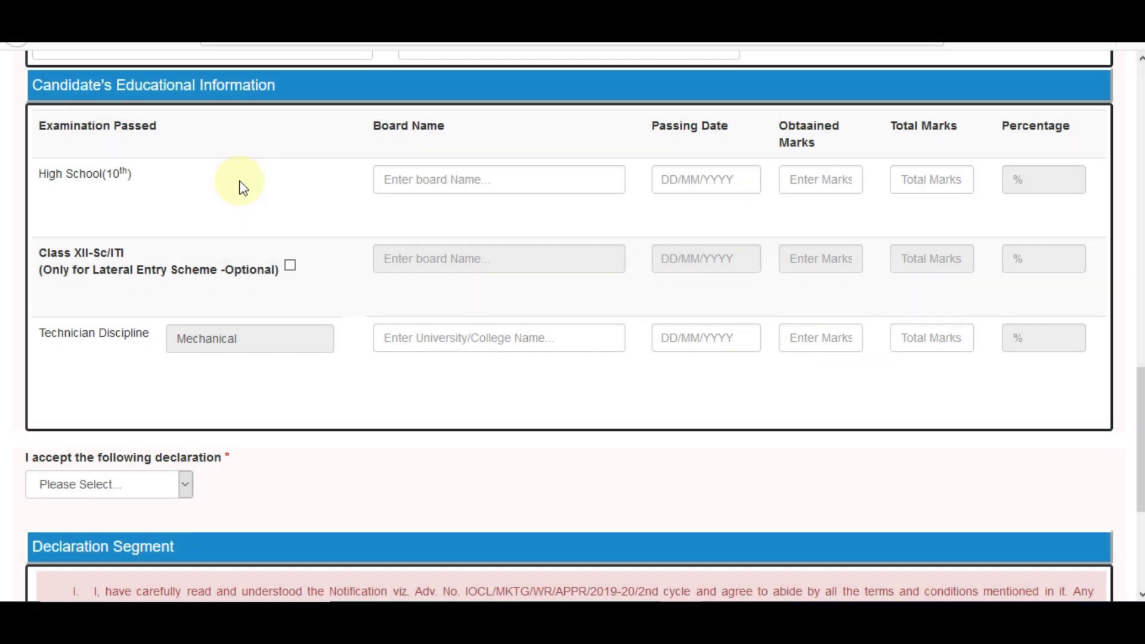
click(427, 184)
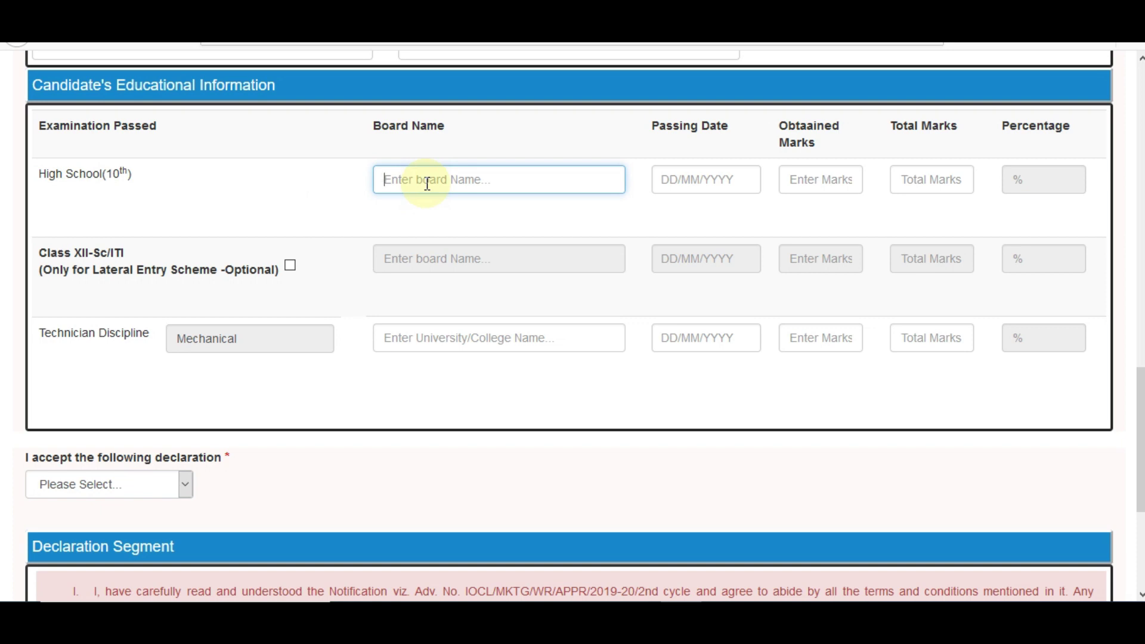
text(BSER)
click(670, 185)
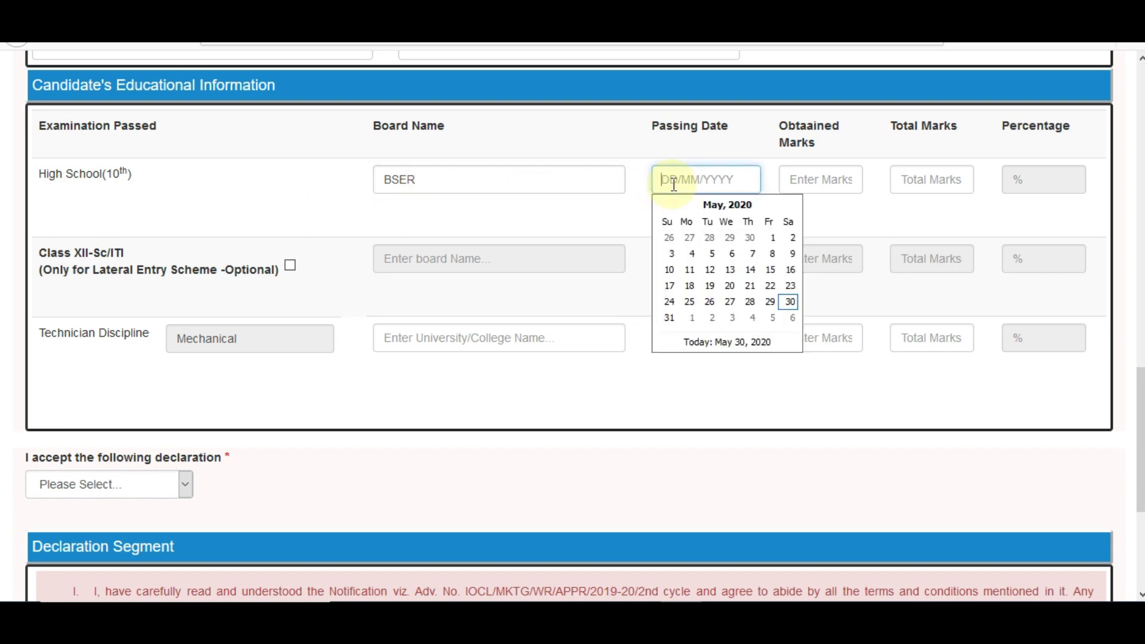
click(728, 204)
click(727, 205)
click(663, 205)
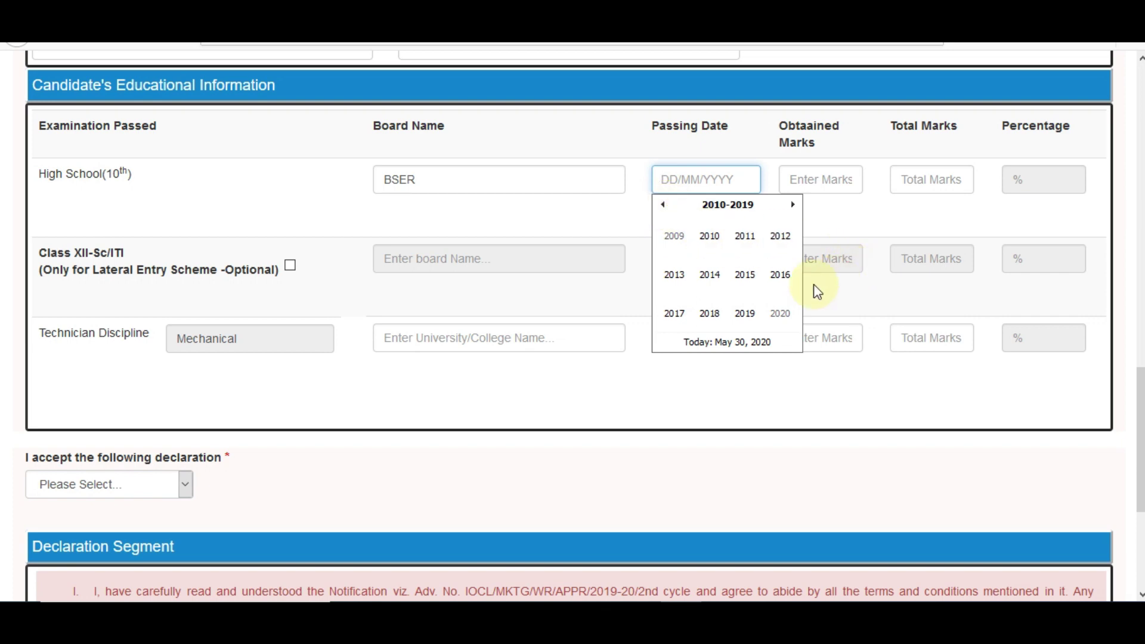
click(781, 241)
click(711, 258)
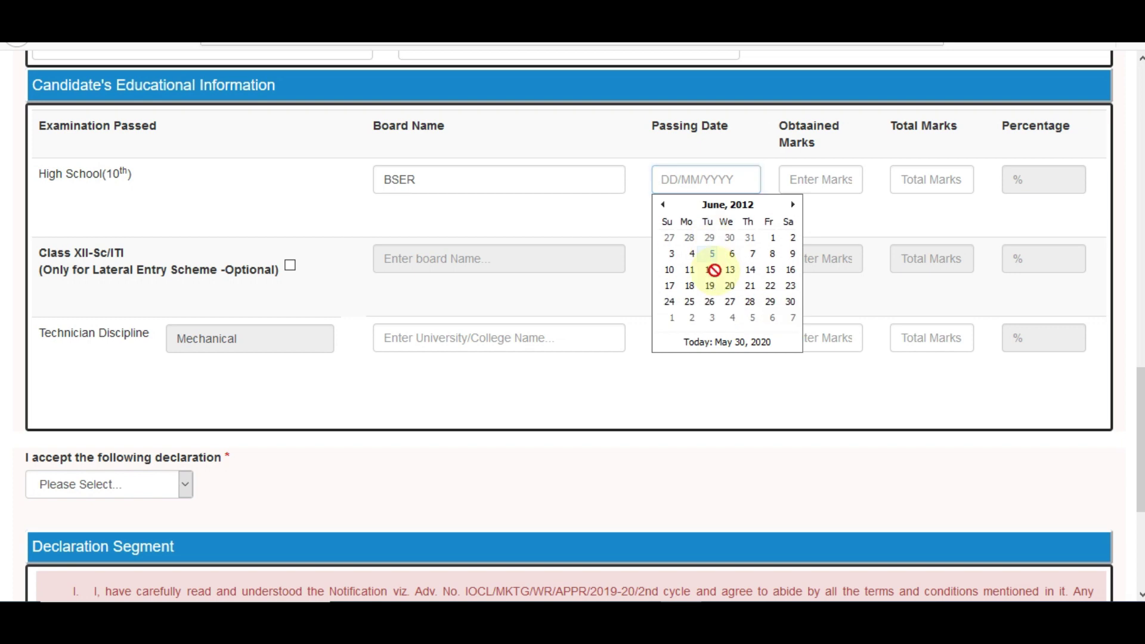
click(714, 267)
Enter High School marks 444 out of 500, giving 88.8 percent.
click(808, 180)
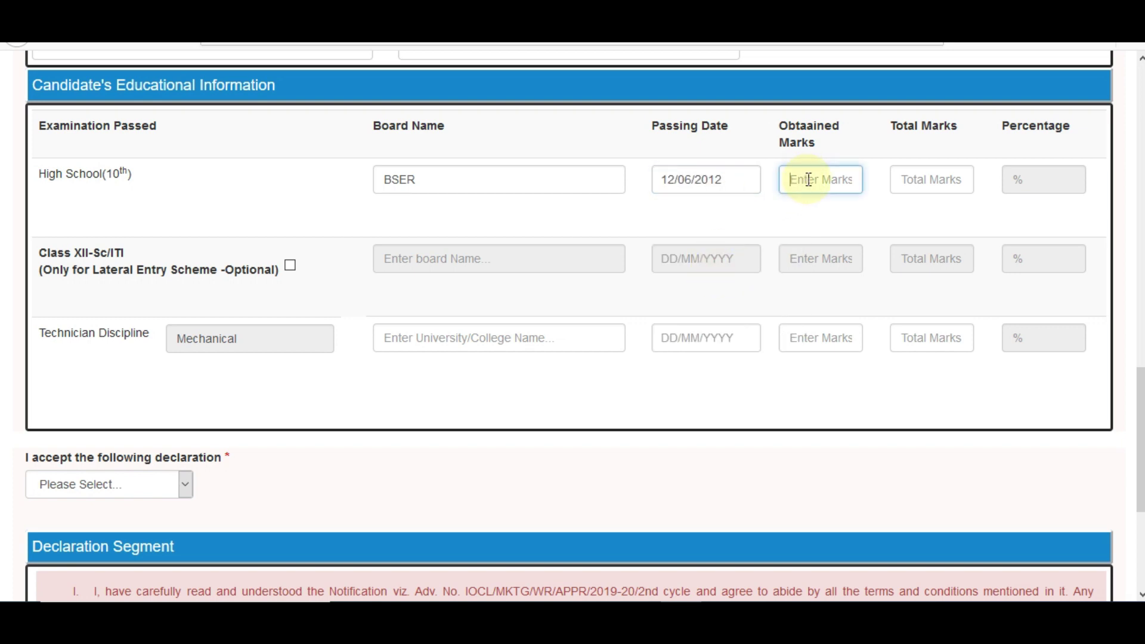
text(444)
click(899, 178)
text(500)
click(900, 220)
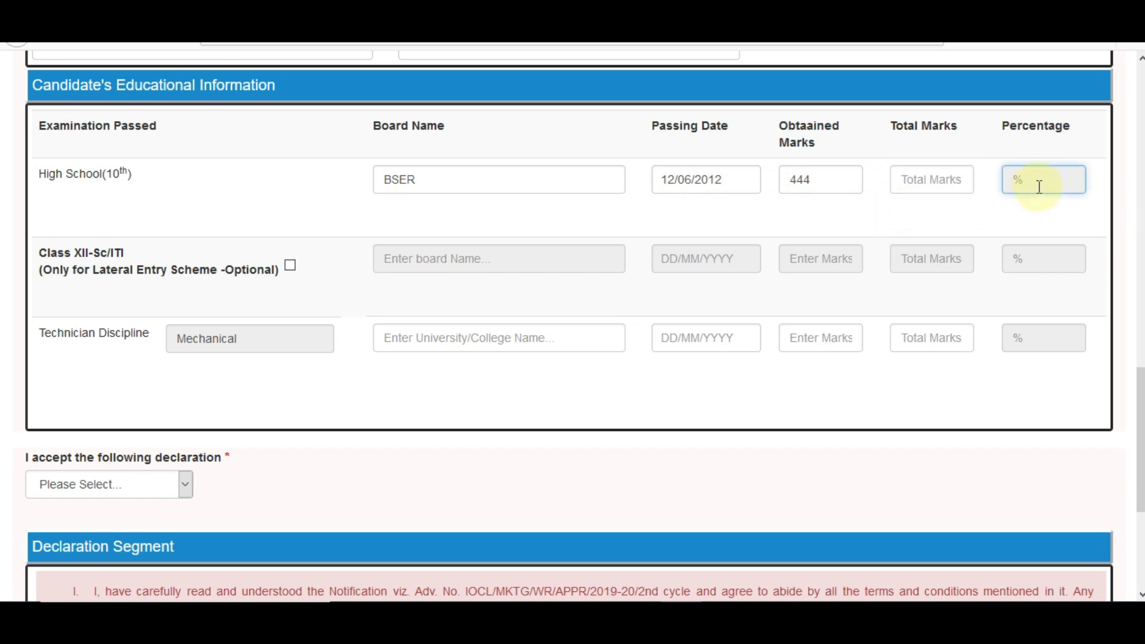
click(932, 187)
text(500)
click(184, 286)
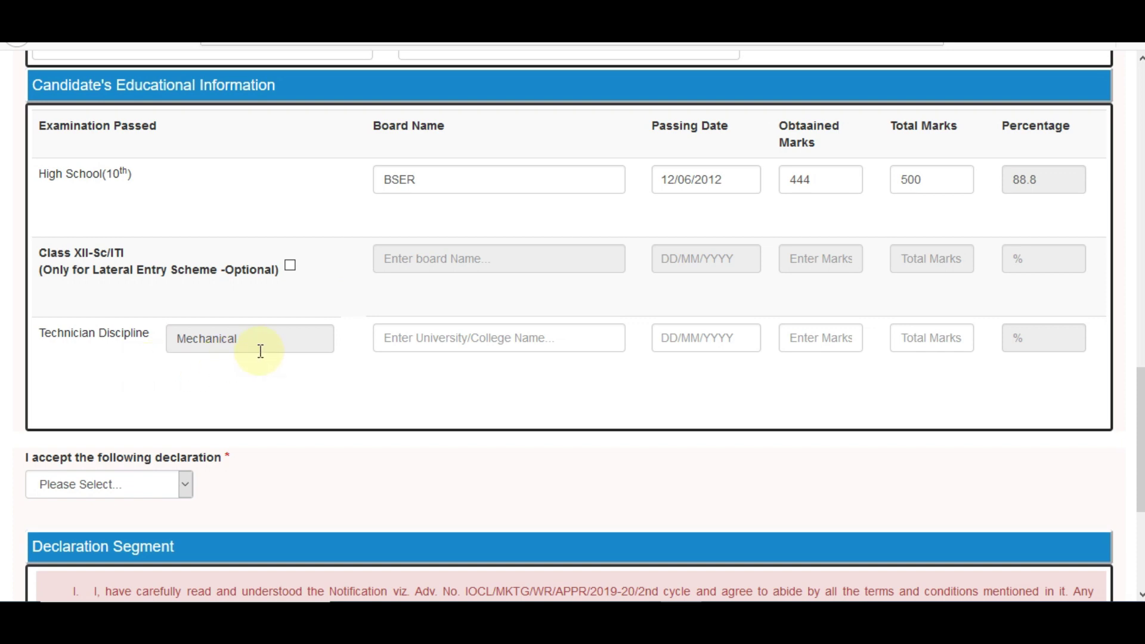
Enter Technician college IET with passing date 11/06/2019.
click(436, 344)
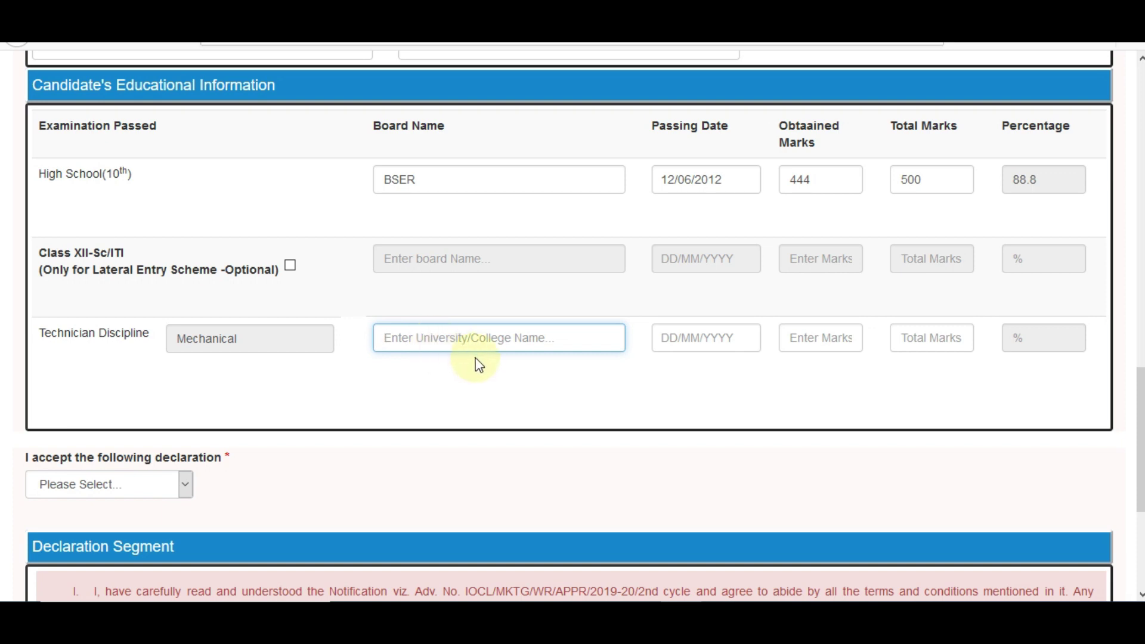
text(IET)
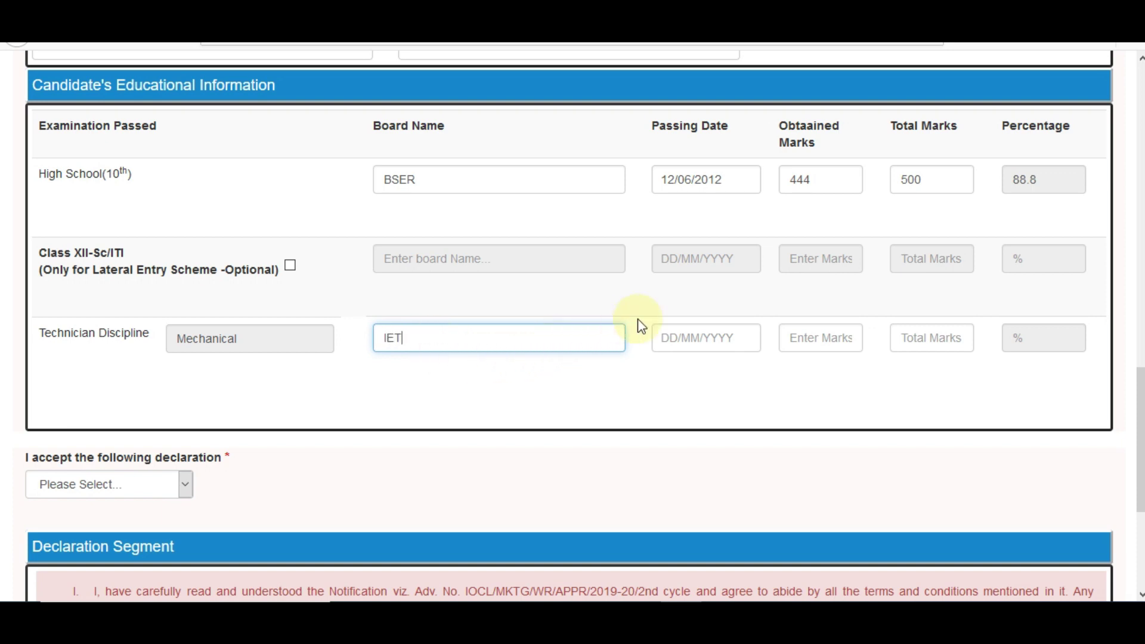
click(696, 340)
click(729, 363)
click(729, 363)
click(662, 363)
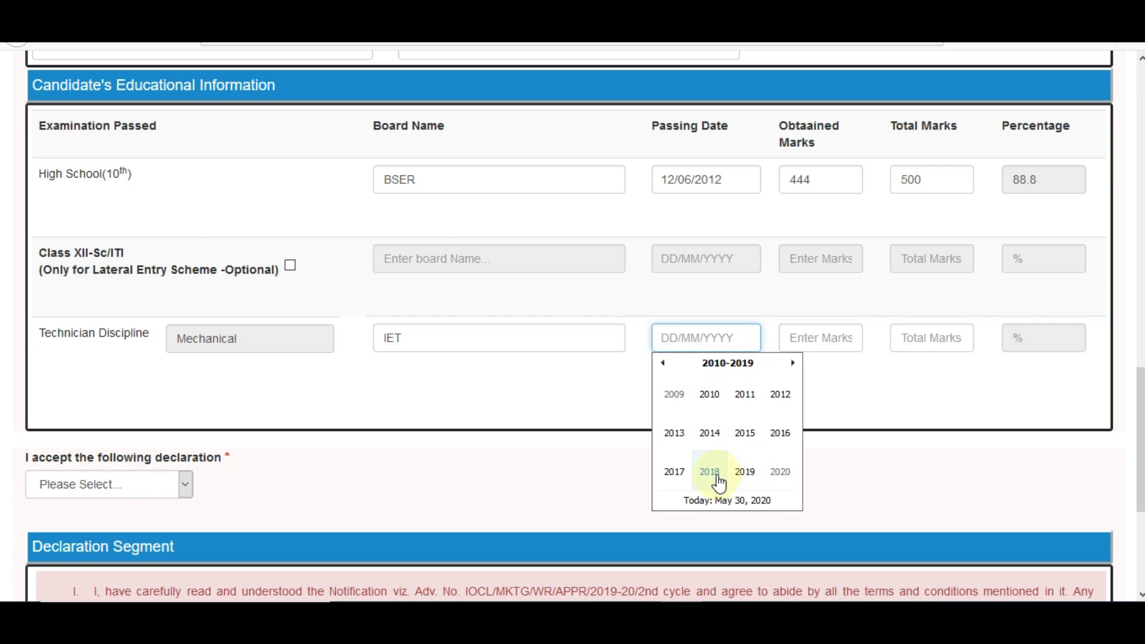
click(742, 473)
click(718, 438)
click(715, 429)
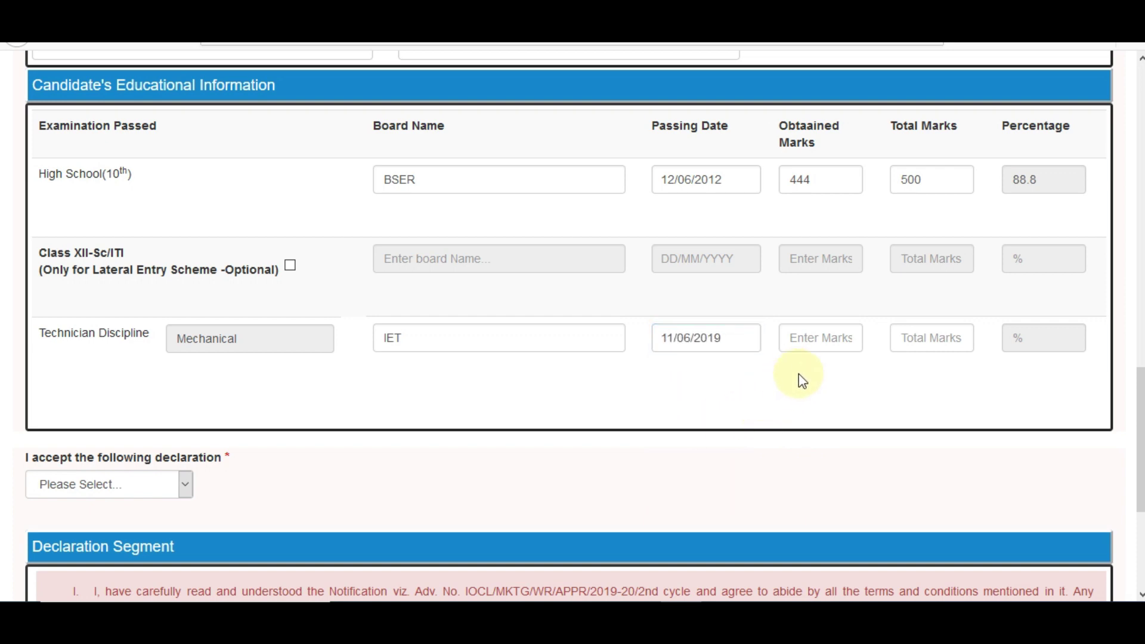
Enter Technician marks 714 out of 1000, giving 71.4 percent.
click(814, 348)
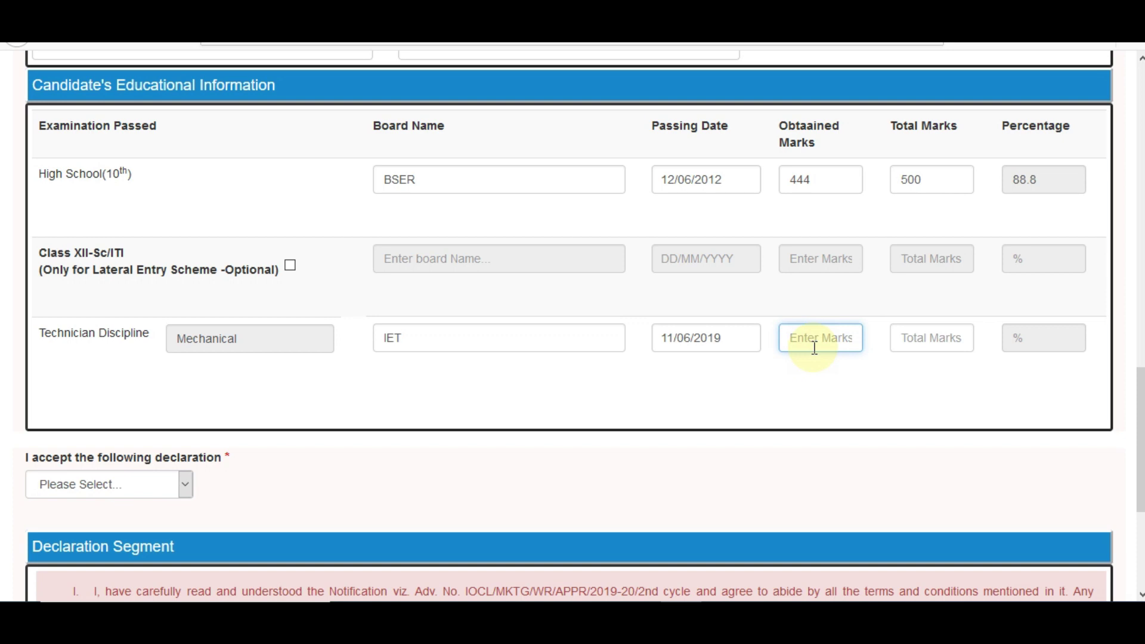
text(714)
click(933, 335)
text(1000)
click(925, 382)
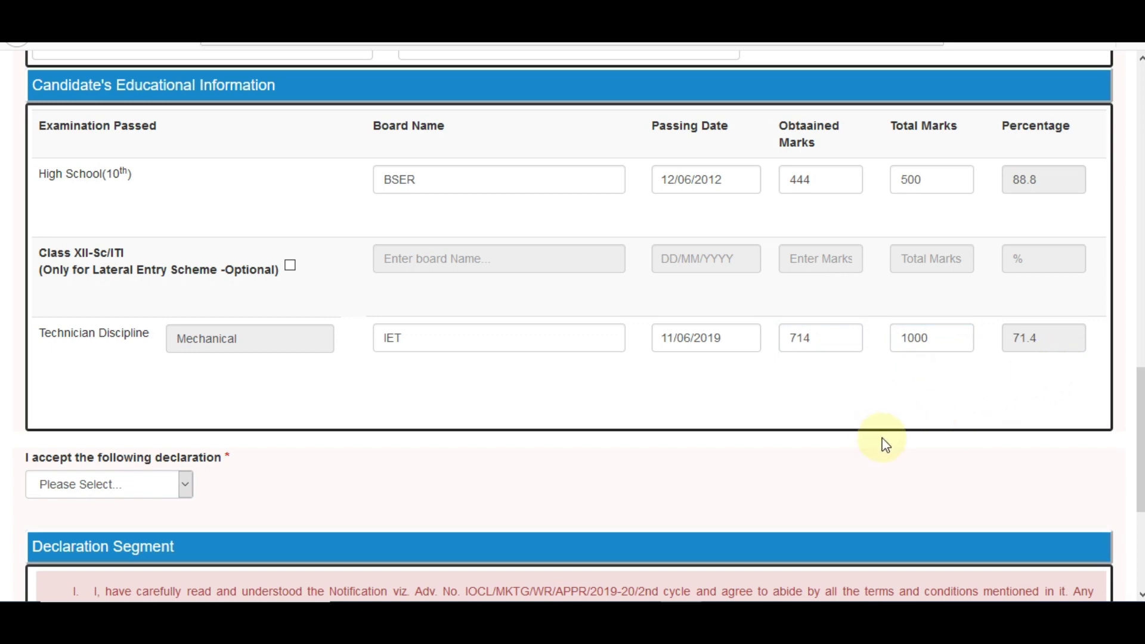
Accept the declaration with Yes and submit the registration form.
scroll(885, 444, up, 10)
scroll(572, 325, up, 5)
scroll(573, 325, down, 15)
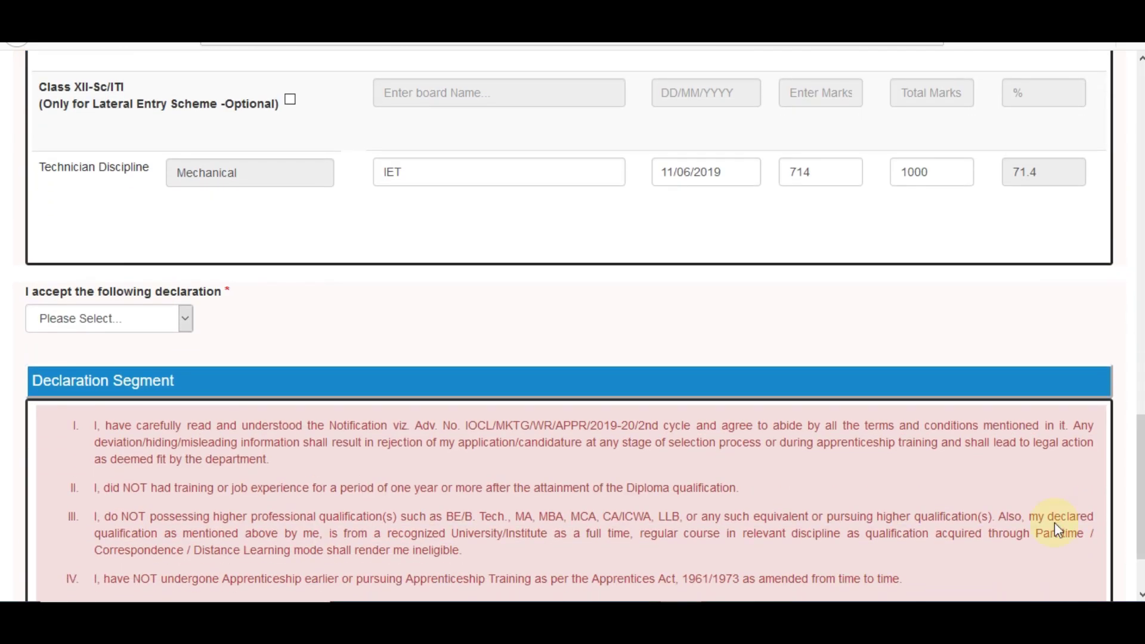
click(106, 316)
click(89, 359)
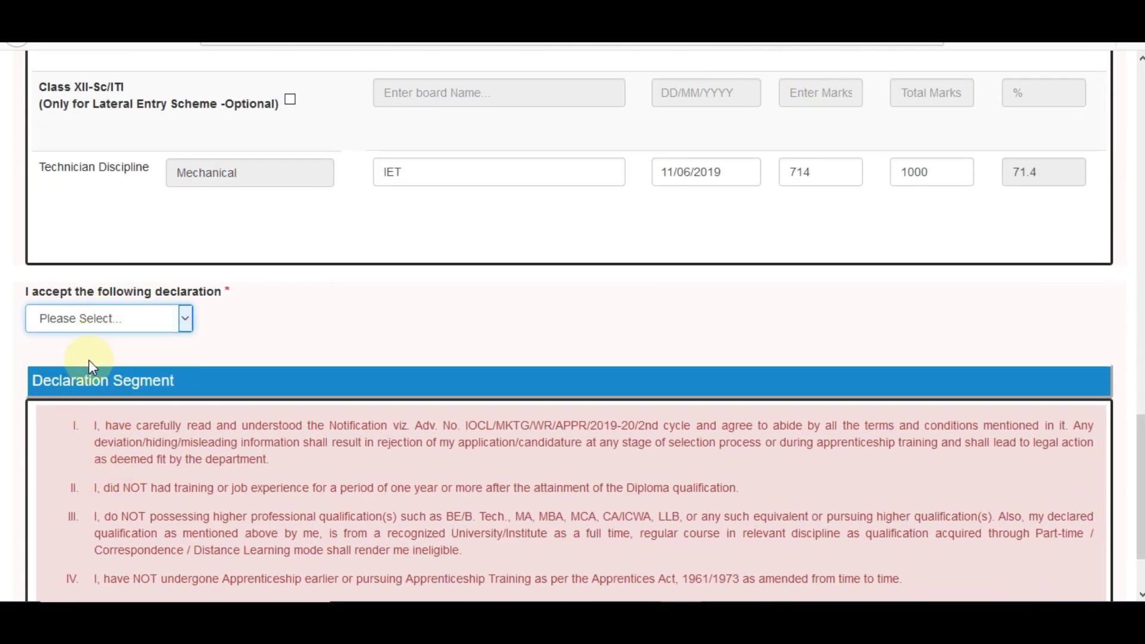
scroll(284, 326, down, 3)
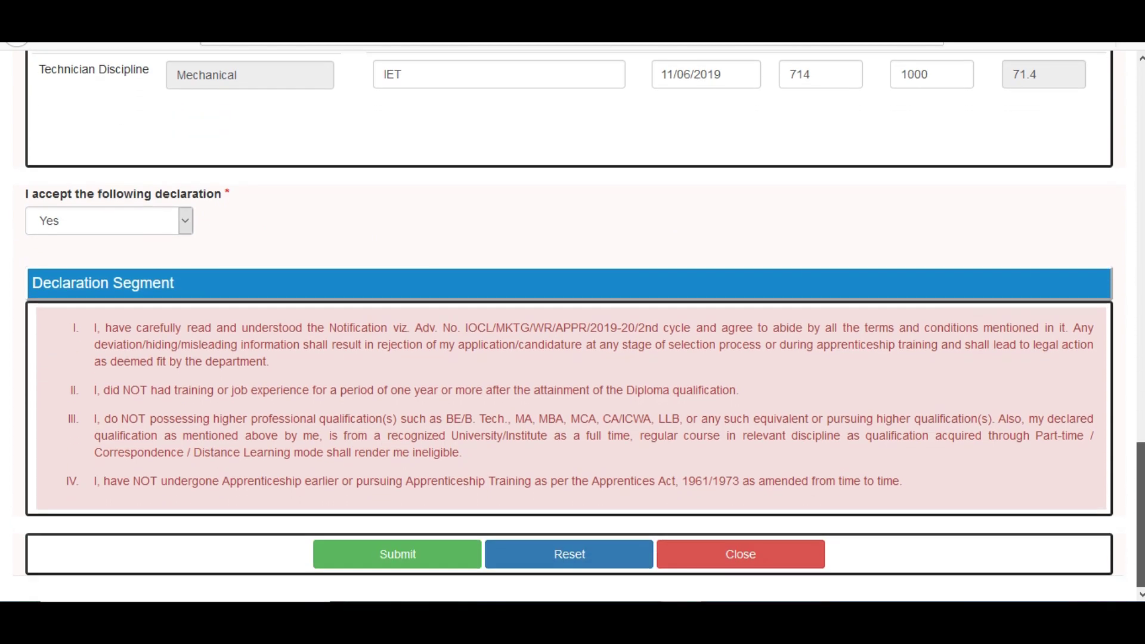
click(384, 572)
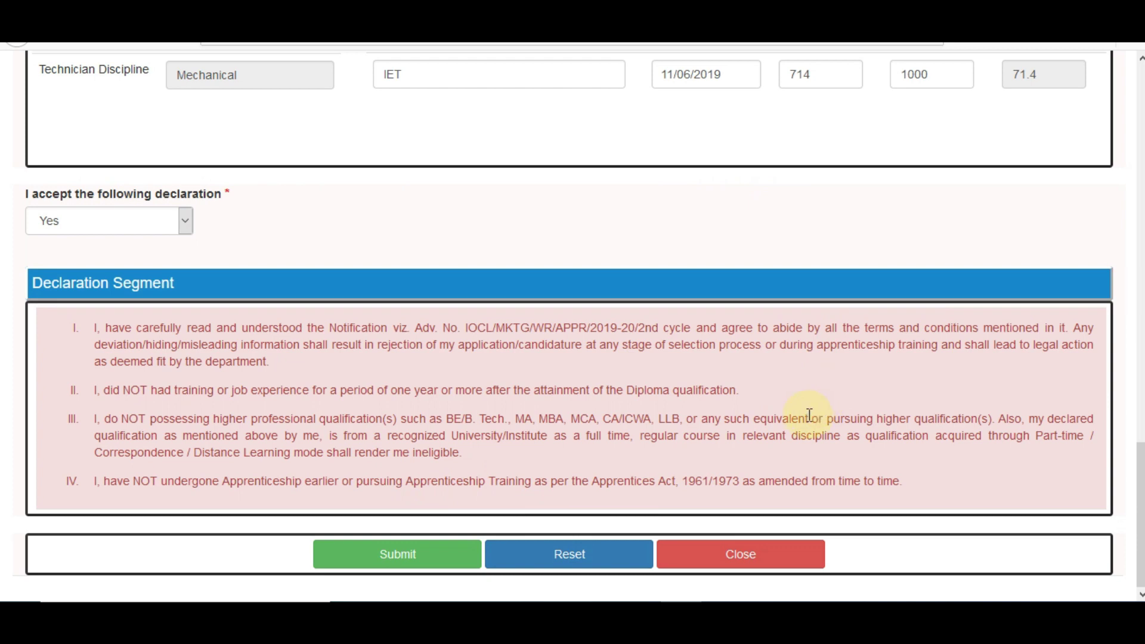
click(416, 555)
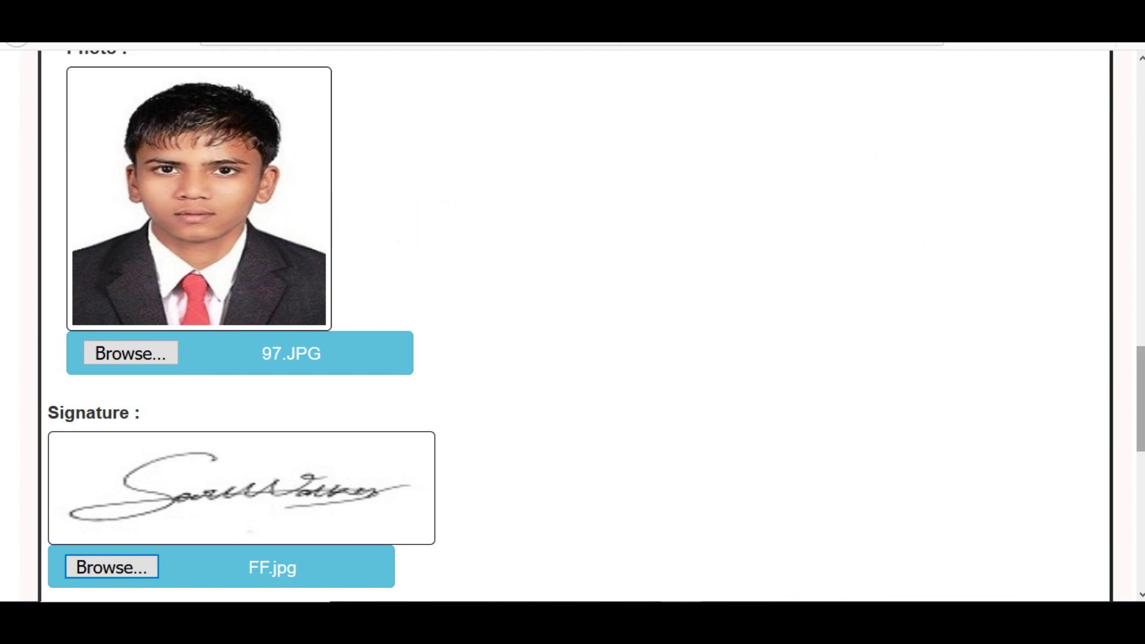
Scroll past photo 97.JPG and signature FF.jpg to the scanned document uploads.
scroll(573, 322, down, 10)
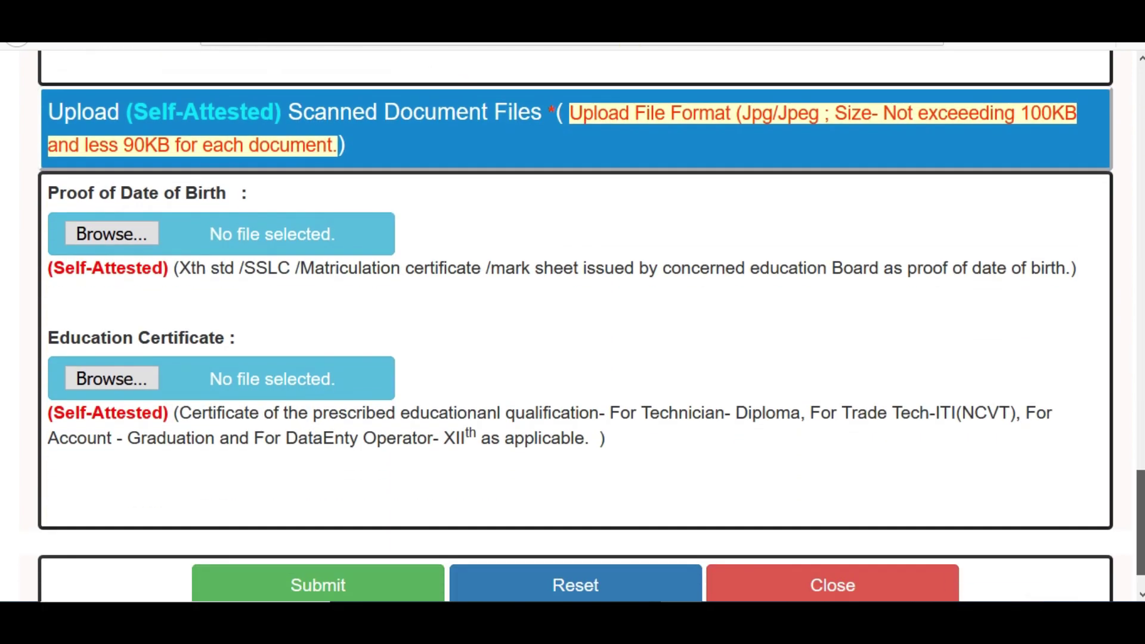
scroll(590, 343, up, 1)
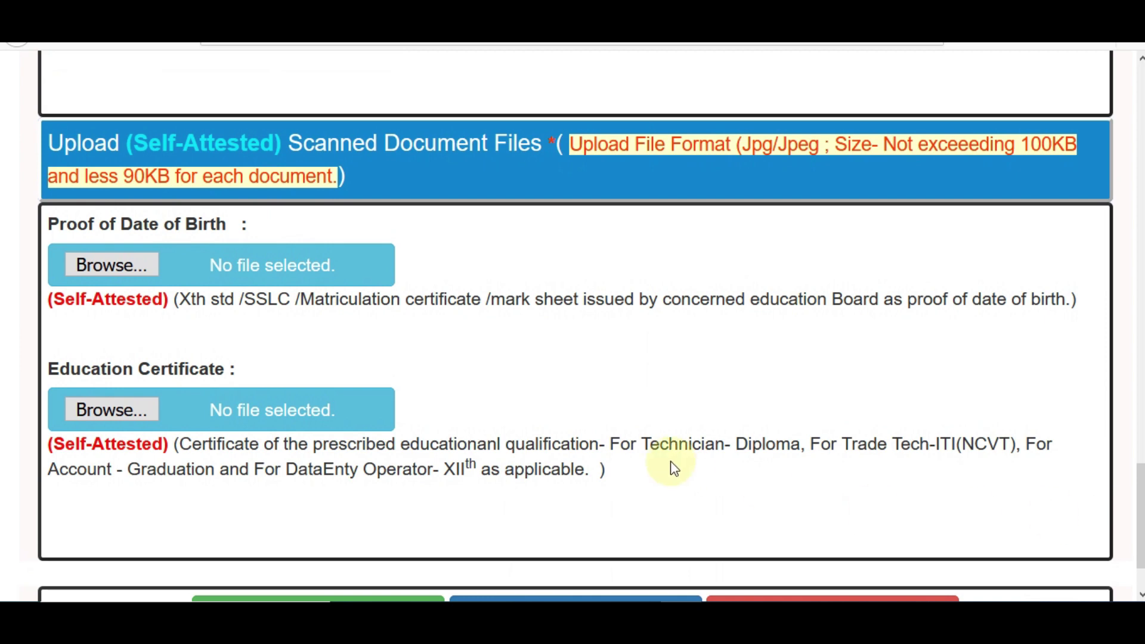